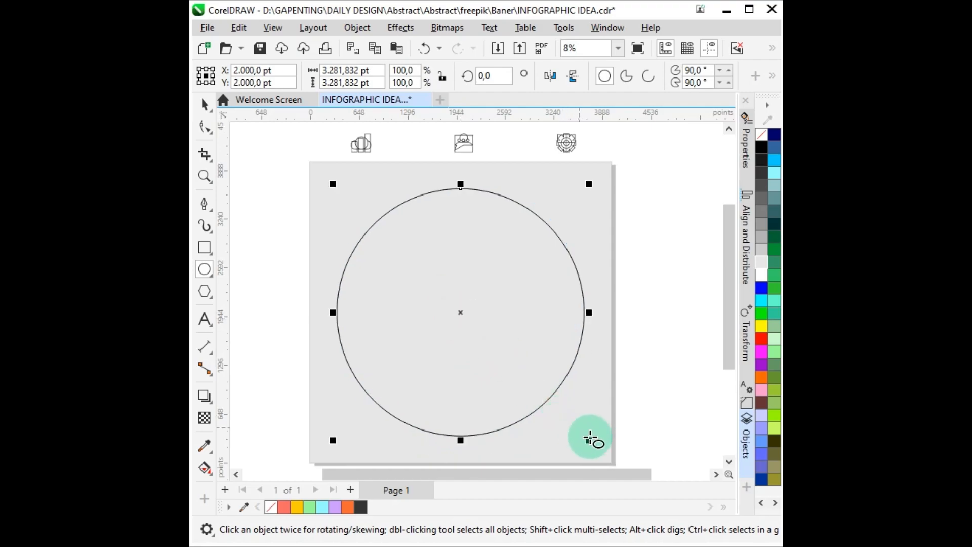
- Draw a vertical line about 3571 pt long through the circle's centre and set its outline width to 150 pt
click(204, 204)
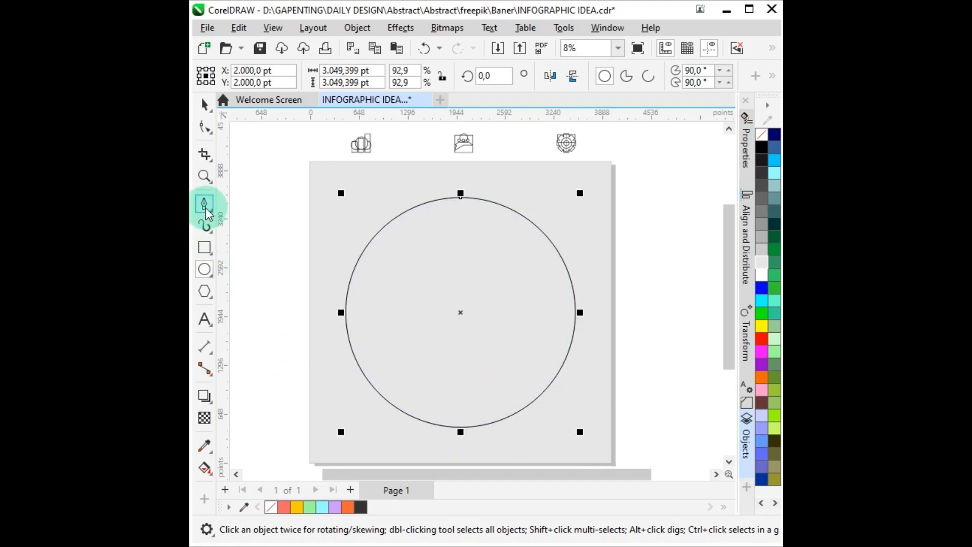
click(460, 177)
double_click(460, 447)
key(space)
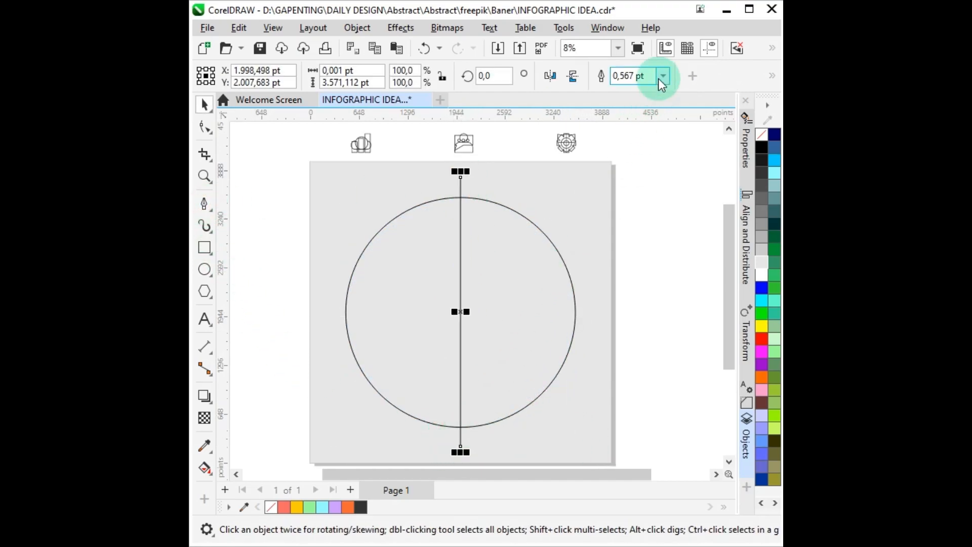
text(150)
key(Return)
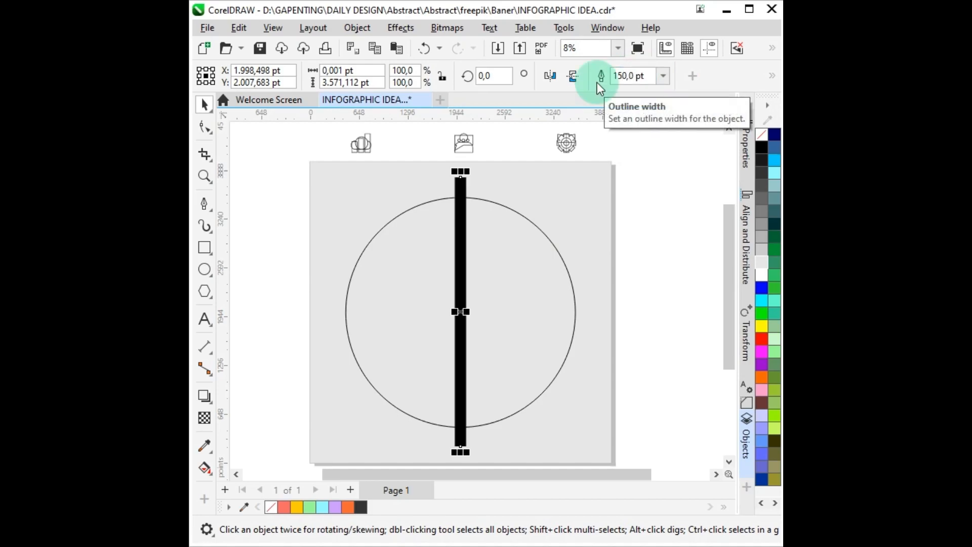
- Rotate the thick bar and its copies about the circle's centre to make three crossing bars at 60° intervals, one of them horizontal
scroll(483, 315, down, 1)
click(465, 310)
drag(454, 439, 523, 182)
right_click(581, 310)
right_click(523, 182)
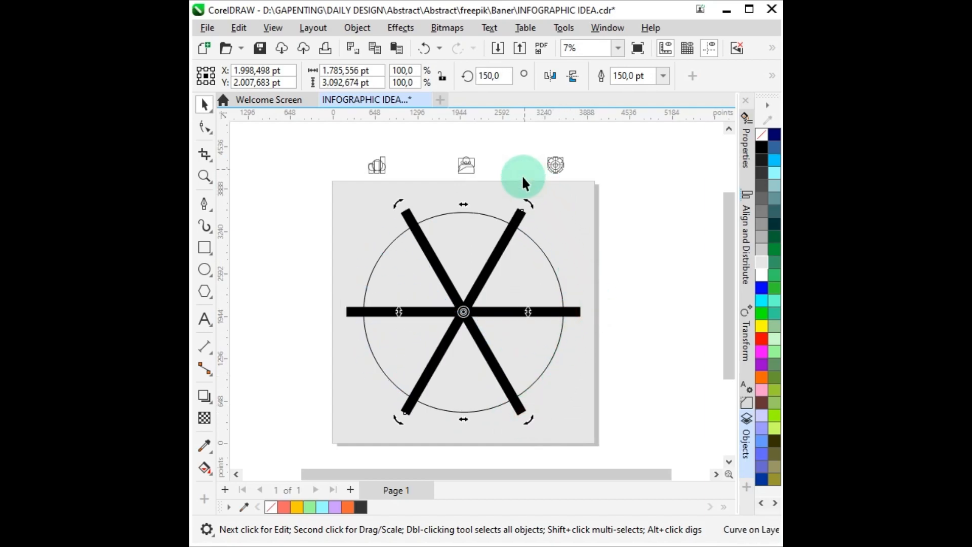
- Combine the three crossing bars into a single object
shift+click(573, 313)
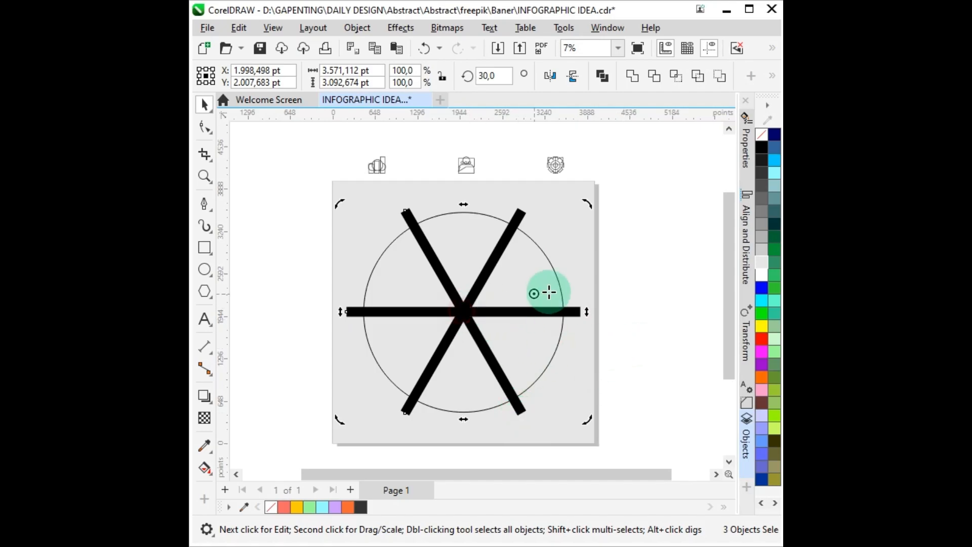
key(ctrl+z)
key(ctrl+shift+z)
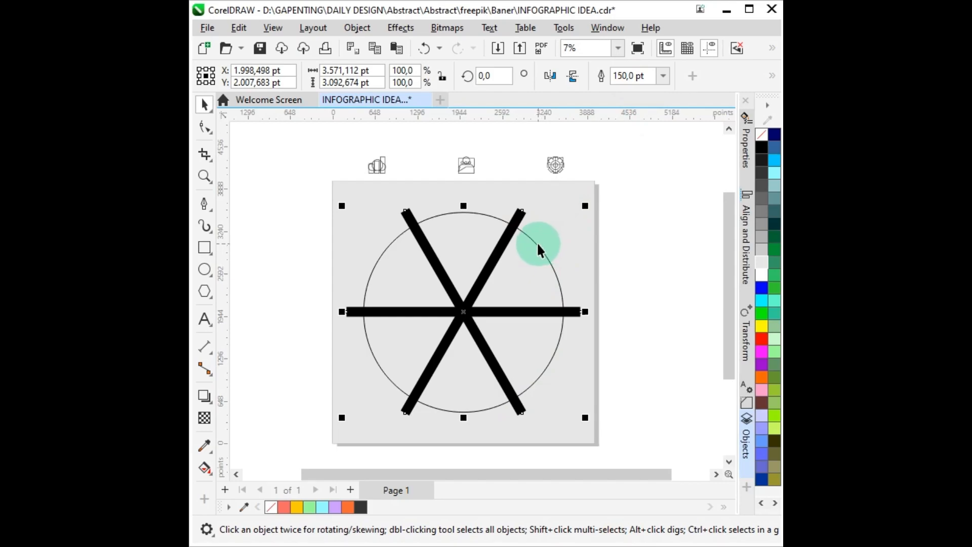
click(653, 76)
click(629, 225)
drag(522, 214, 622, 241)
key(ctrl+z)
click(625, 243)
click(494, 258)
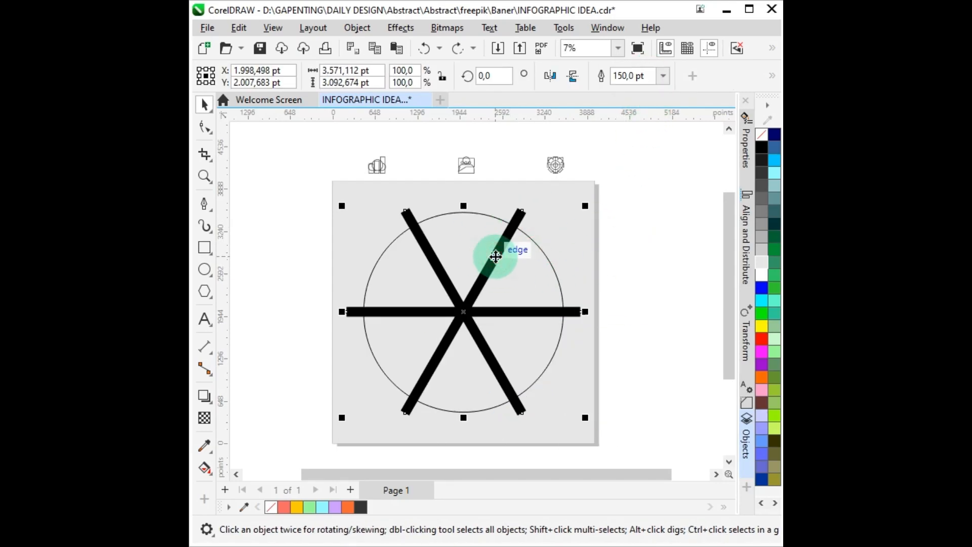
- Convert the bars' outline to an object, trim the large circle with it, and delete the bars to leave six wedges
key(ctrl+shift+q)
shift+click(547, 257)
click(657, 74)
click(645, 192)
drag(512, 232, 584, 286)
key(Delete)
- Fillet all corners of the six wedges with a radius of 100 pt
click(549, 363)
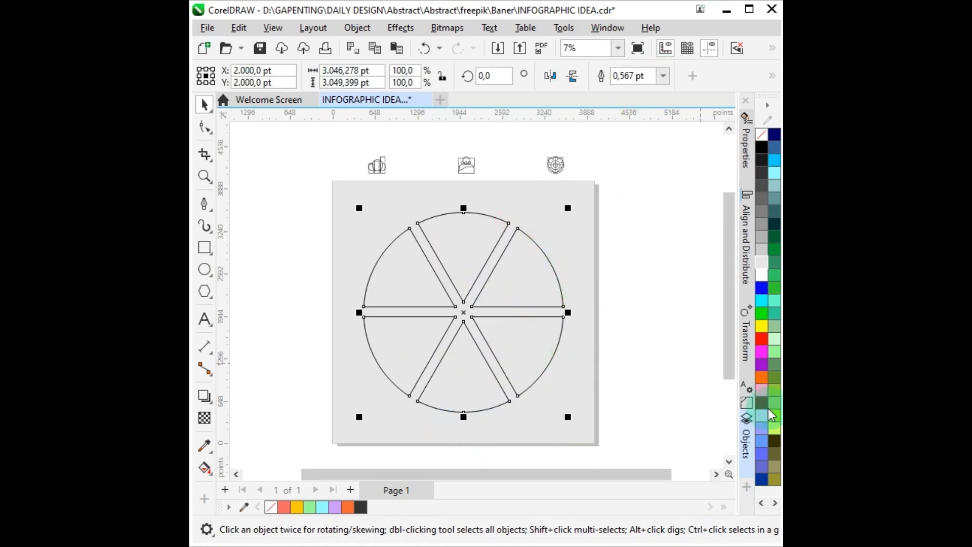
click(746, 403)
drag(595, 187, 561, 191)
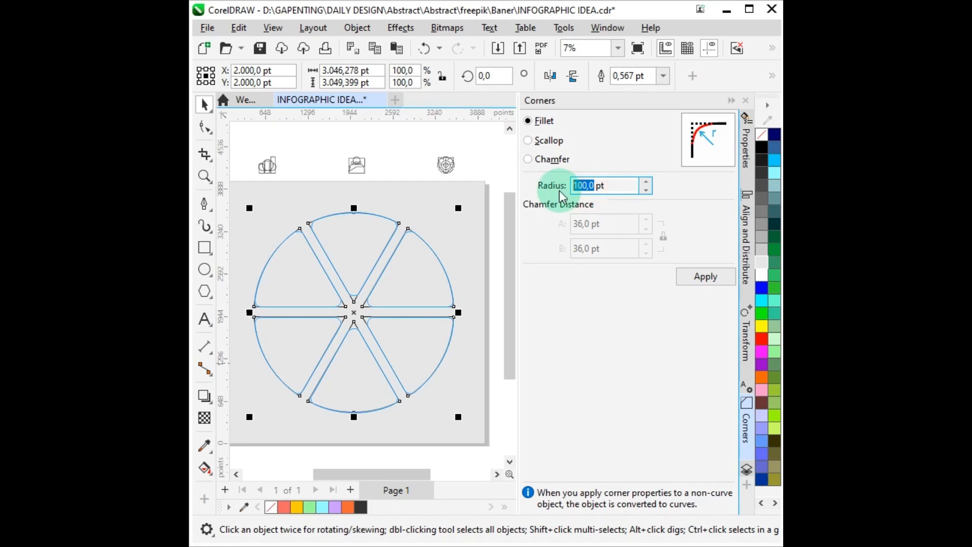
text(100)
key(Return)
click(708, 278)
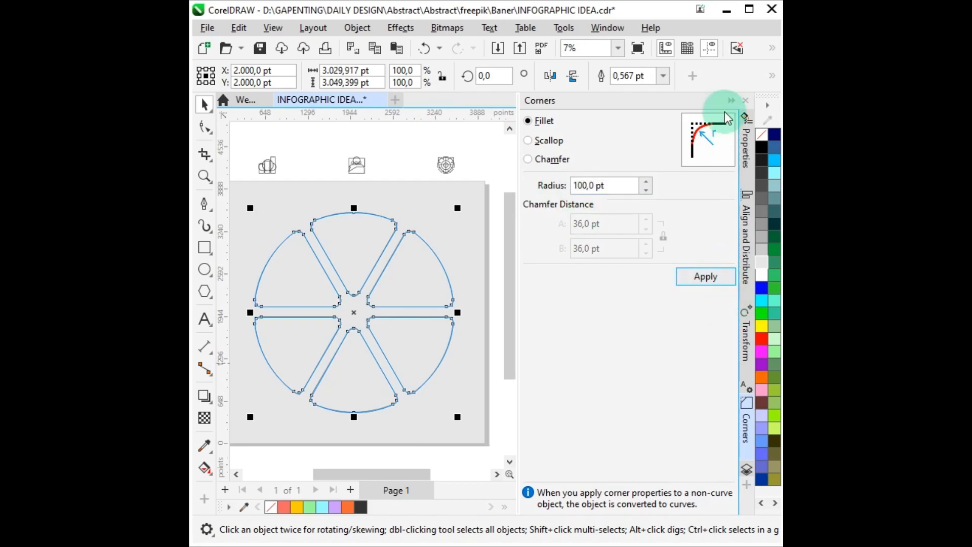
click(731, 101)
click(617, 301)
- Draw a circle about 1597 pt in diameter and centre it on the six wedges
drag(730, 282, 730, 306)
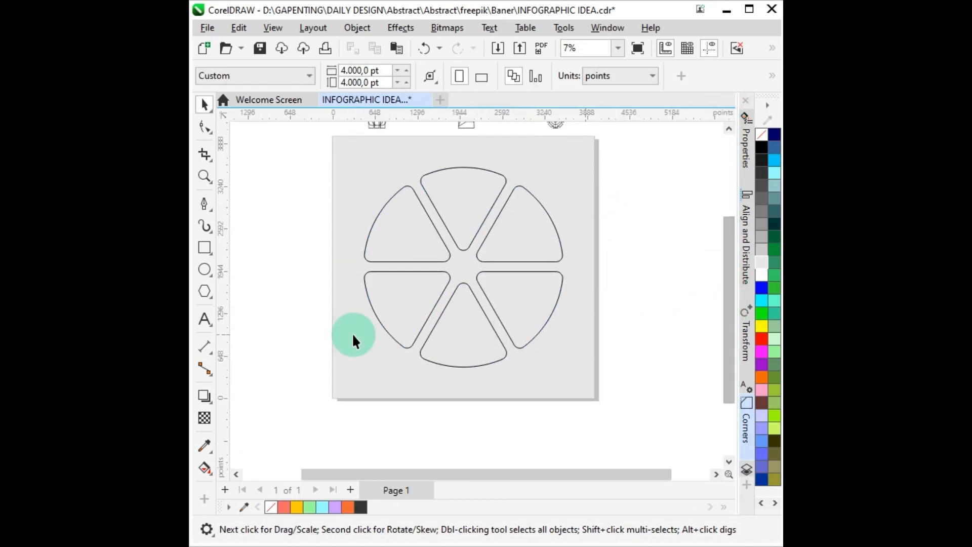
click(205, 269)
drag(420, 221, 503, 326)
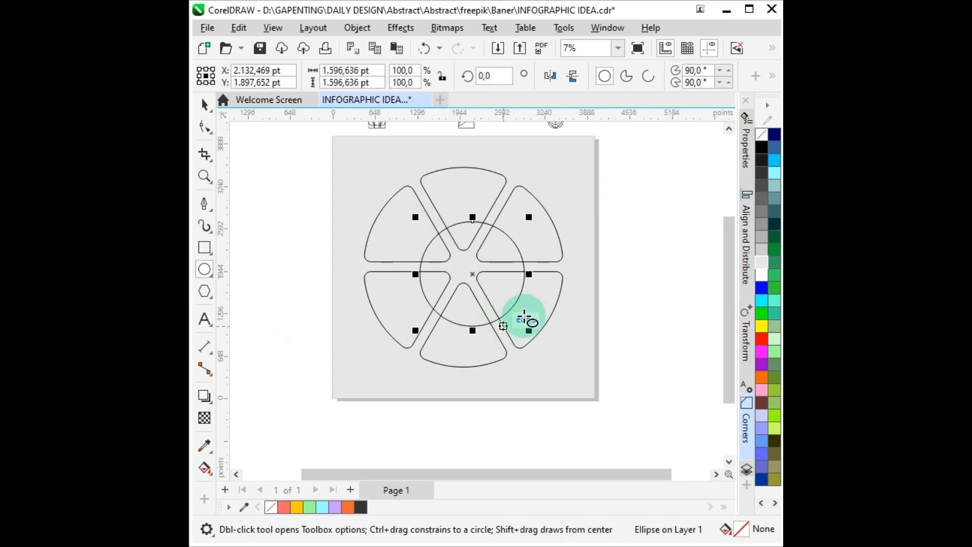
key(space)
shift+click(542, 303)
click(642, 278)
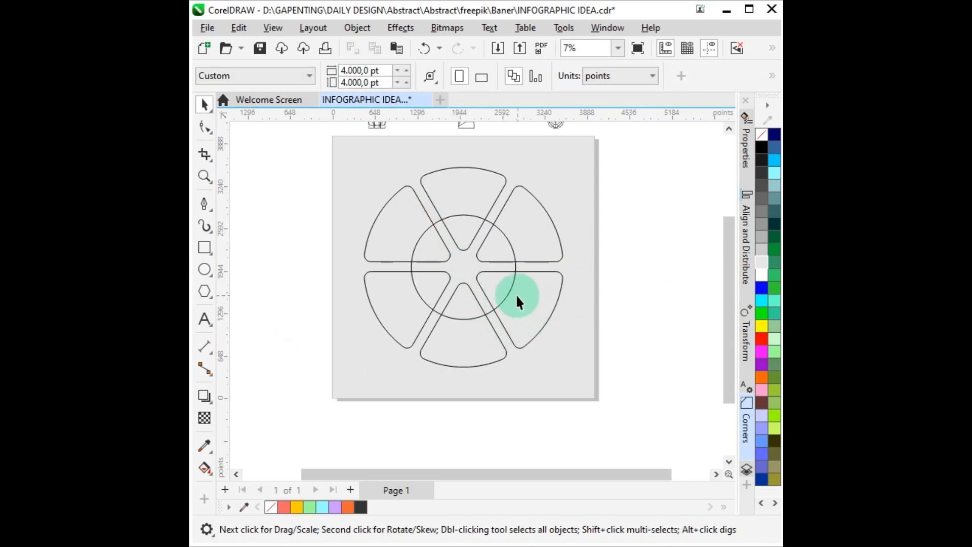
- Make a small copy of the centre circle about 428 pt in diameter and centre it on the top wedge's outer edge
drag(520, 293, 470, 269)
drag(463, 184, 463, 185)
drag(515, 135, 464, 168)
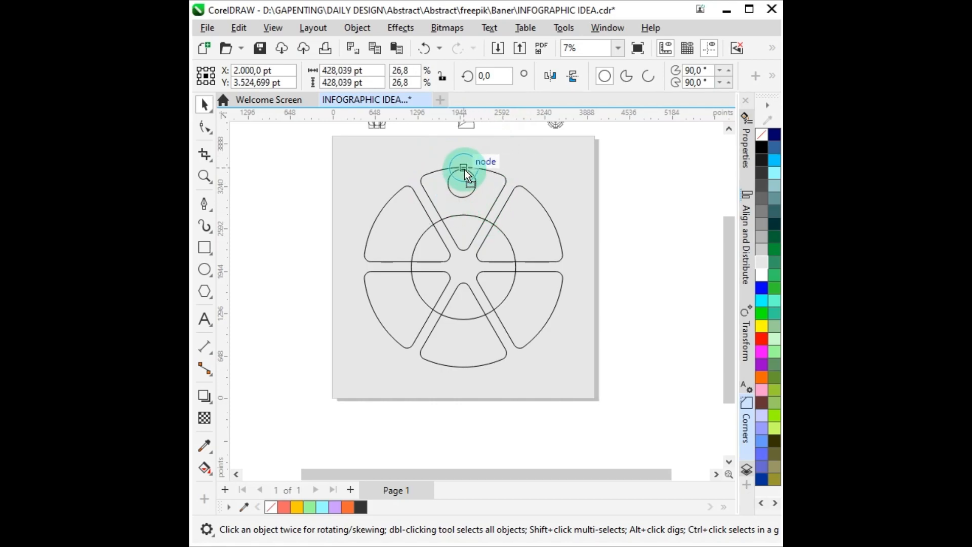
scroll(476, 178, up, 2)
shift+click(501, 180)
scroll(528, 212, down, 1)
click(473, 174)
click(587, 176)
click(475, 174)
click(475, 174)
mouse_move(474, 173)
mouse_down()
mouse_move(482, 227)
mouse_move(463, 298)
mouse_move(470, 163)
mouse_move(472, 305)
mouse_up()
key(ctrl+z)
click(475, 174)
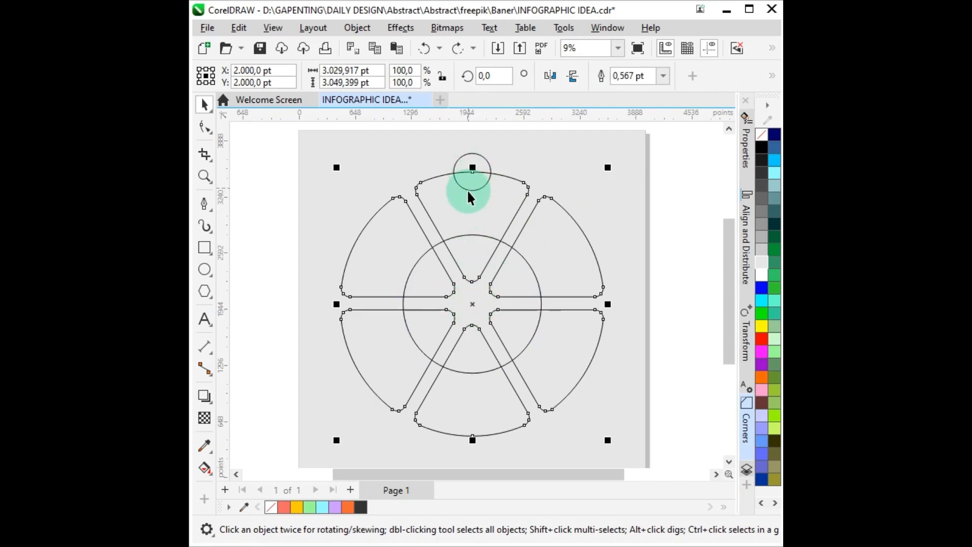
- Rotate copies of the small circle in 60° steps around the wheel's centre so that every wedge has one
click(471, 168)
click(471, 167)
drag(445, 196, 363, 278)
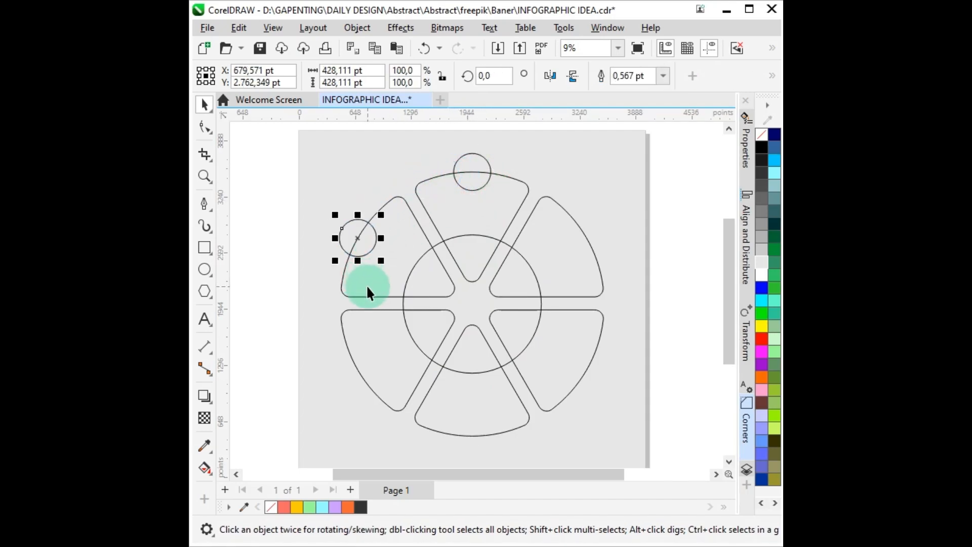
key(ctrl+r)
key(ctrl+r)
key(ctrl+r)
key(ctrl+r)
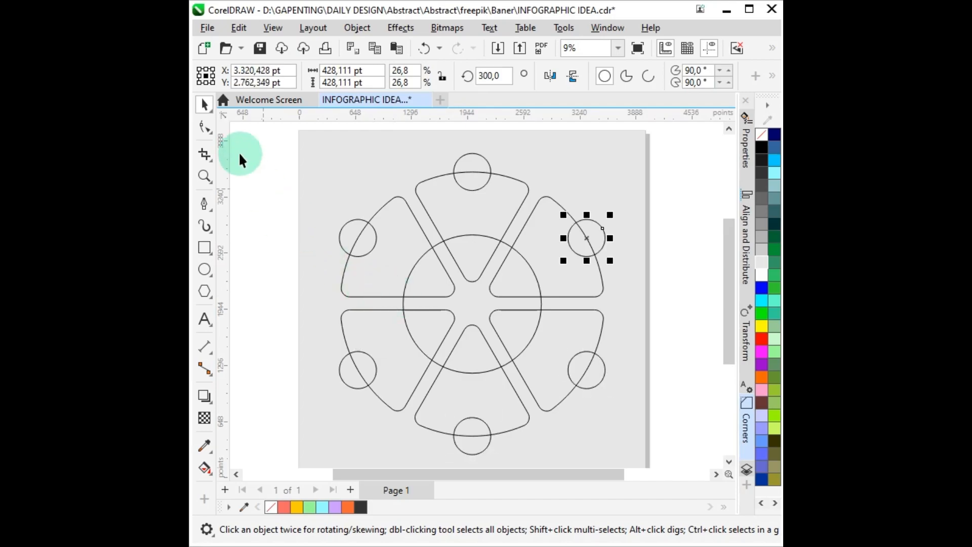
- Move the cloud icon into the top circle, the bar chart icon into the upper-left circle and the chat icon into the lower-left circle
scroll(339, 206, down, 1)
drag(729, 247, 730, 261)
scroll(563, 235, down, 1)
click(626, 228)
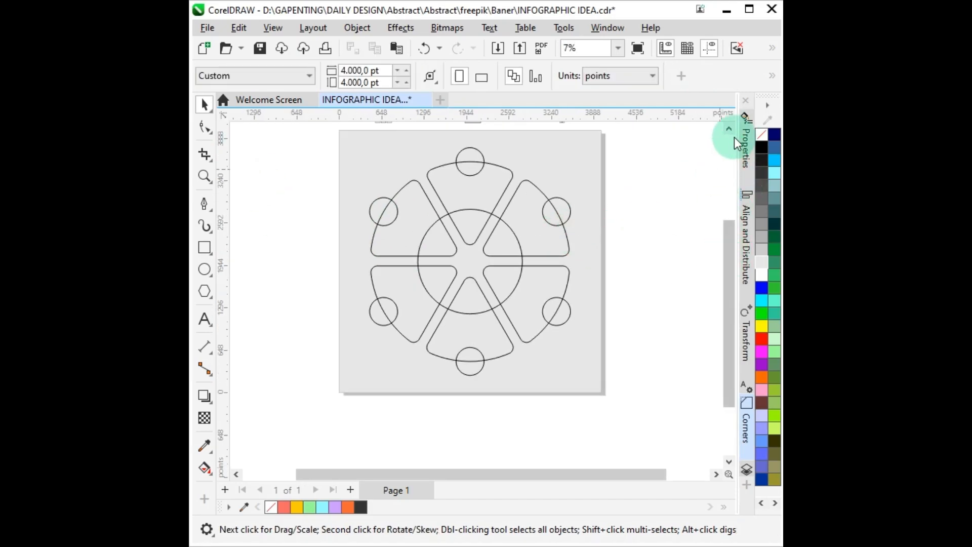
click(729, 130)
click(730, 129)
drag(395, 188, 469, 231)
scroll(469, 231, up, 4)
click(338, 167)
scroll(326, 155, down, 3)
drag(320, 149, 314, 258)
drag(419, 148, 366, 299)
- Move the person icon into the bottom circle, the gear icon into the lower-right circle and the shield icon into the upper-right circle
click(465, 193)
drag(421, 148, 419, 431)
drag(525, 147, 516, 375)
drag(524, 145, 527, 248)
- Centre the cloud icon and the gear icon within their small circles
scroll(528, 244, up, 1)
click(360, 152)
shift+click(358, 148)
click(513, 435)
click(512, 436)
click(511, 434)
shift+click(523, 437)
scroll(522, 437, down, 1)
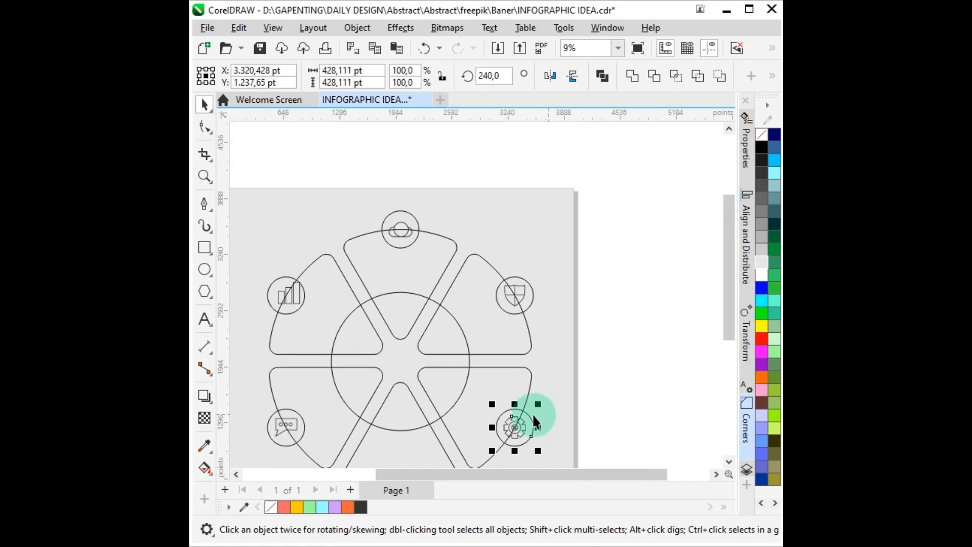
- Centre the bar chart icon and the chat icon within their small circles
click(299, 302)
scroll(278, 284, up, 3)
shift+click(281, 274)
scroll(322, 304, down, 4)
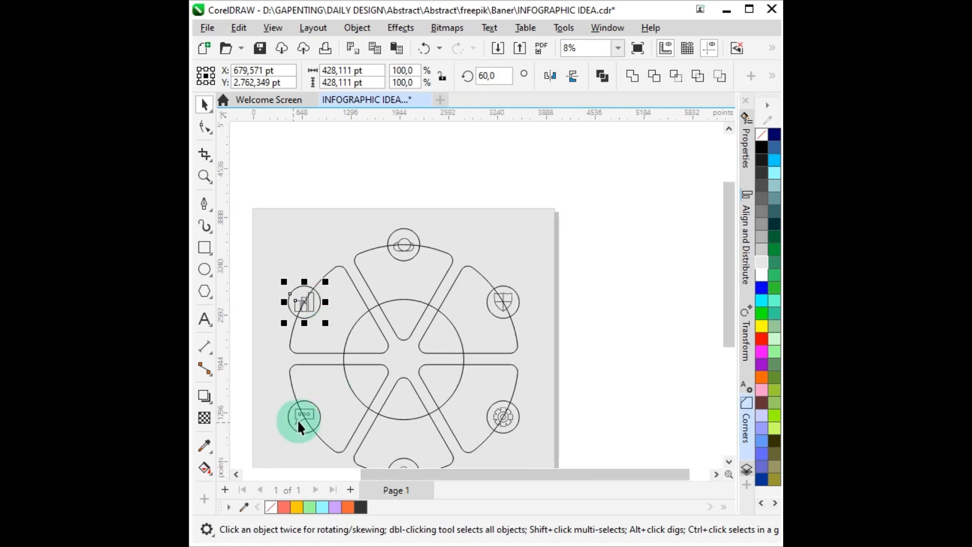
click(292, 424)
scroll(305, 432, up, 3)
shift+click(306, 431)
scroll(388, 391, down, 3)
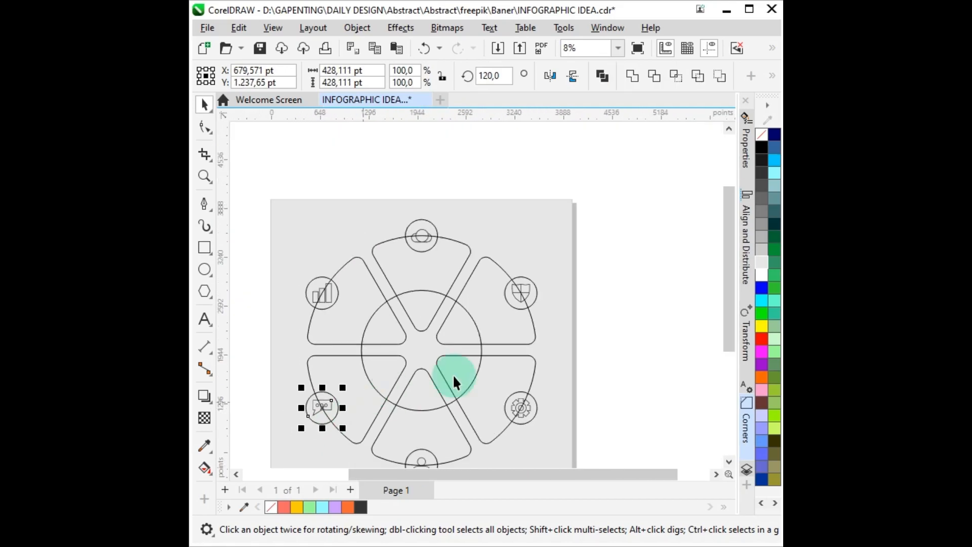
- Centre the person icon within the bottom circle
scroll(726, 306, down, 3)
click(426, 383)
scroll(418, 357, up, 2)
shift+click(418, 351)
click(551, 393)
scroll(495, 347, down, 3)
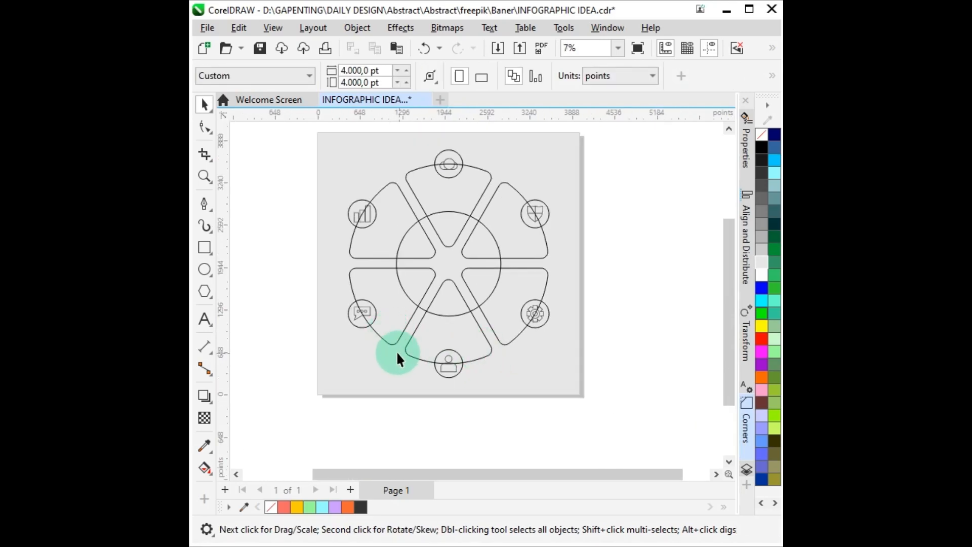
- Intersect the centre circle with the six wedges to create inner segments, and delete the circle
key(ctrl+a)
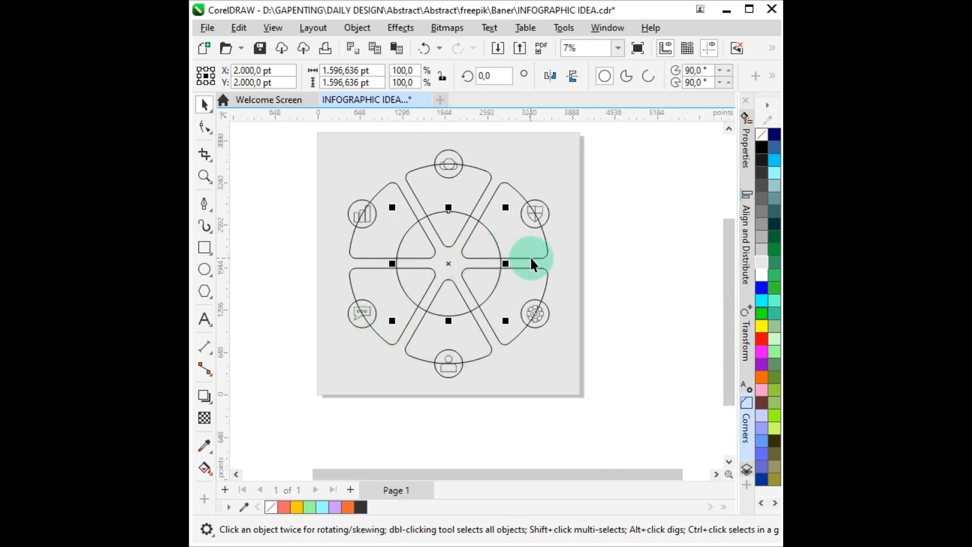
click(678, 82)
click(641, 265)
drag(500, 264, 589, 276)
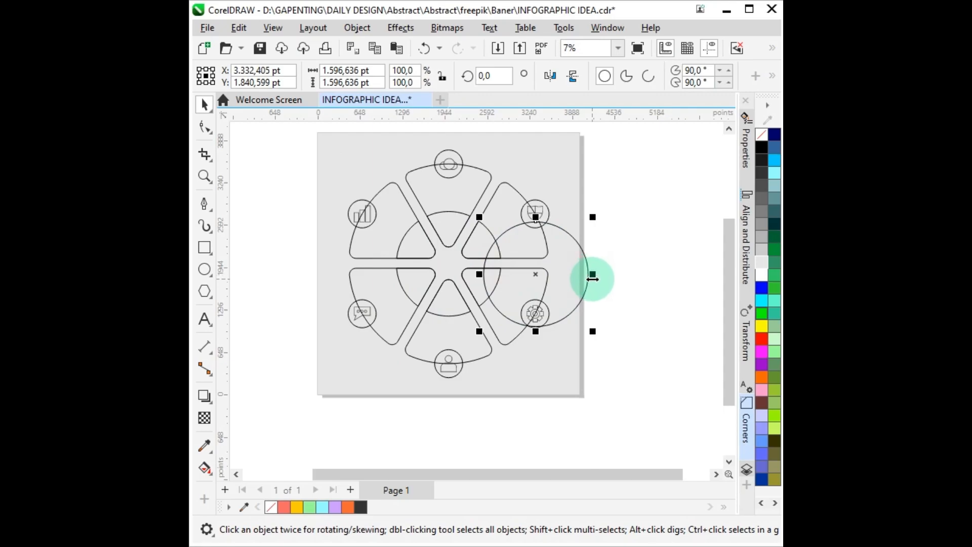
key(Delete)
- Add the text 01 in the inner segment of the top wedge
click(197, 320)
scroll(446, 229, up, 1)
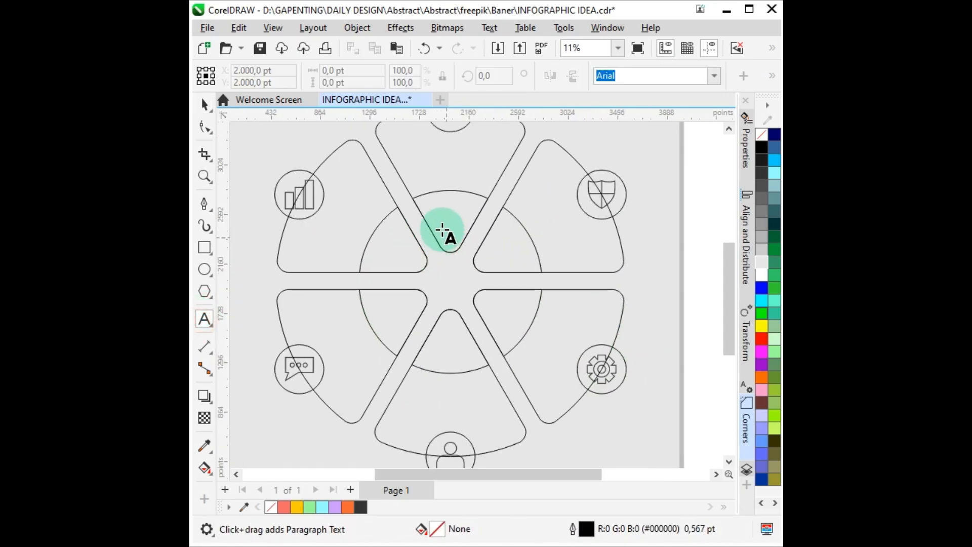
click(445, 215)
text(01)
click(205, 105)
drag(448, 219, 475, 259)
- Break the combined inner segments apart into separate pieces
shift+click(454, 191)
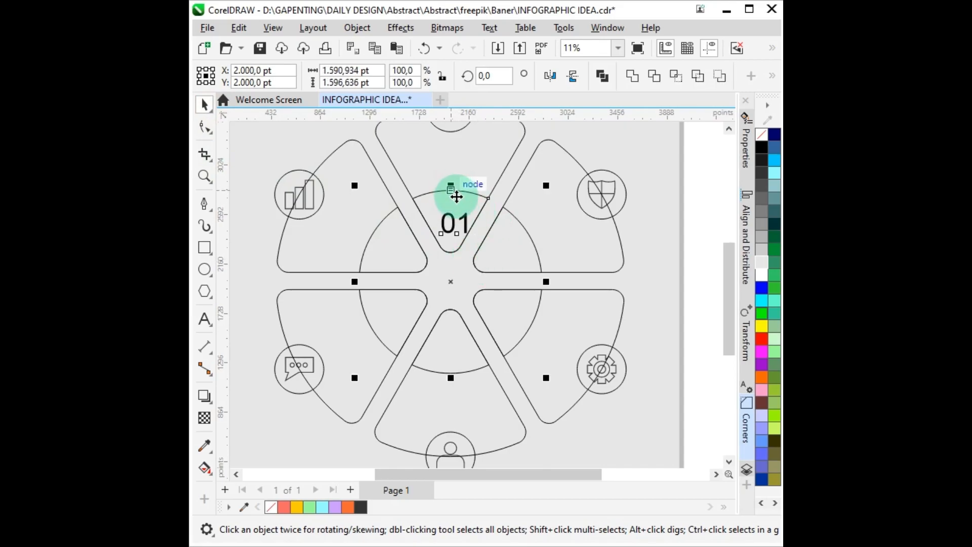
right_click(503, 248)
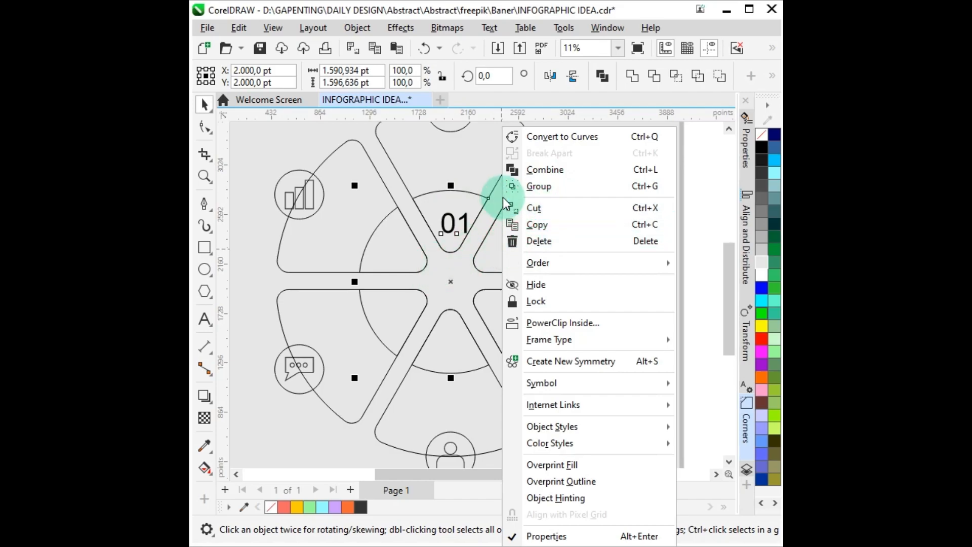
click(328, 130)
click(396, 243)
right_click(396, 242)
click(435, 148)
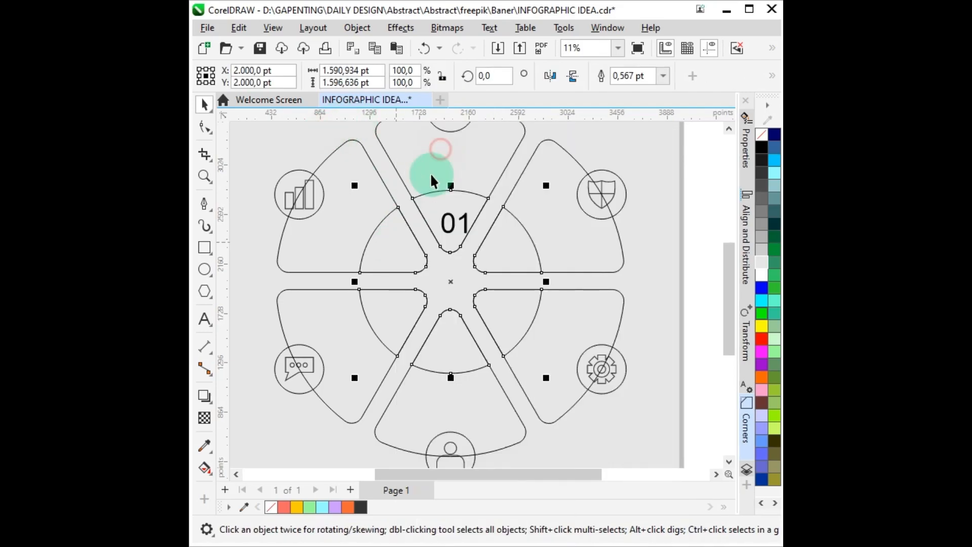
- Centre the text 01 within the top wedge's inner segment
click(320, 131)
click(457, 192)
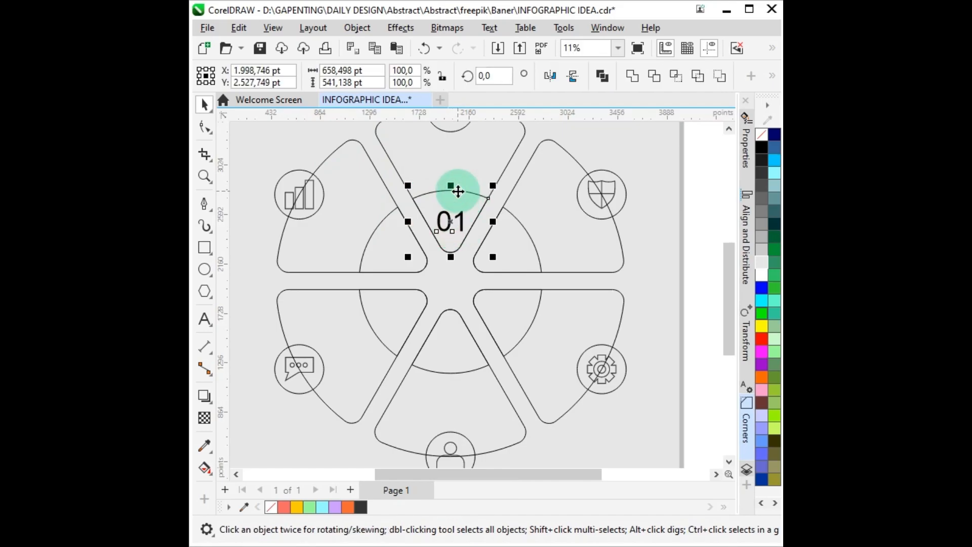
click(300, 145)
- Place copies of the text 01 in the inner segments of the other five wedges
click(451, 223)
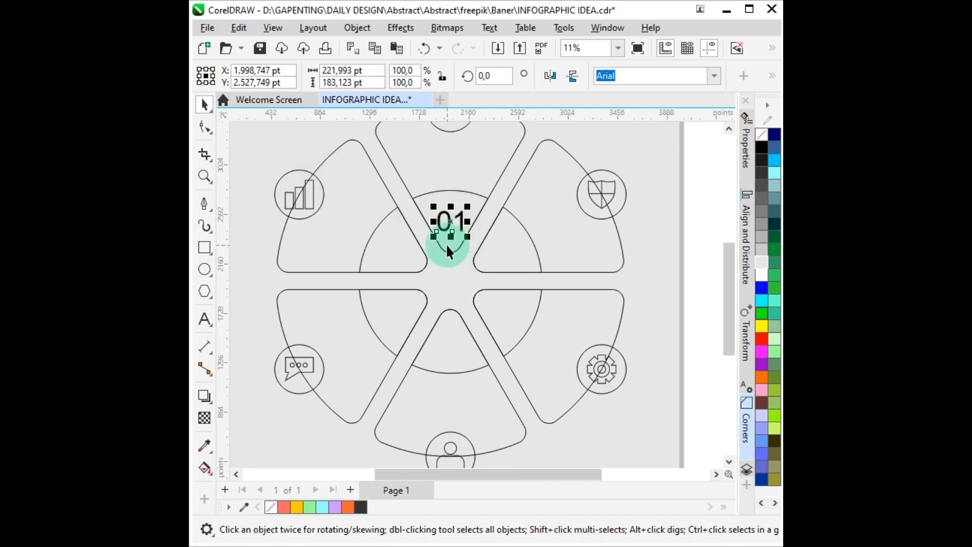
drag(396, 250, 397, 315)
right_click(396, 251)
right_click(507, 250)
right_click(501, 310)
right_click(397, 315)
drag(450, 221, 453, 341)
right_click(453, 341)
drag(508, 318, 509, 318)
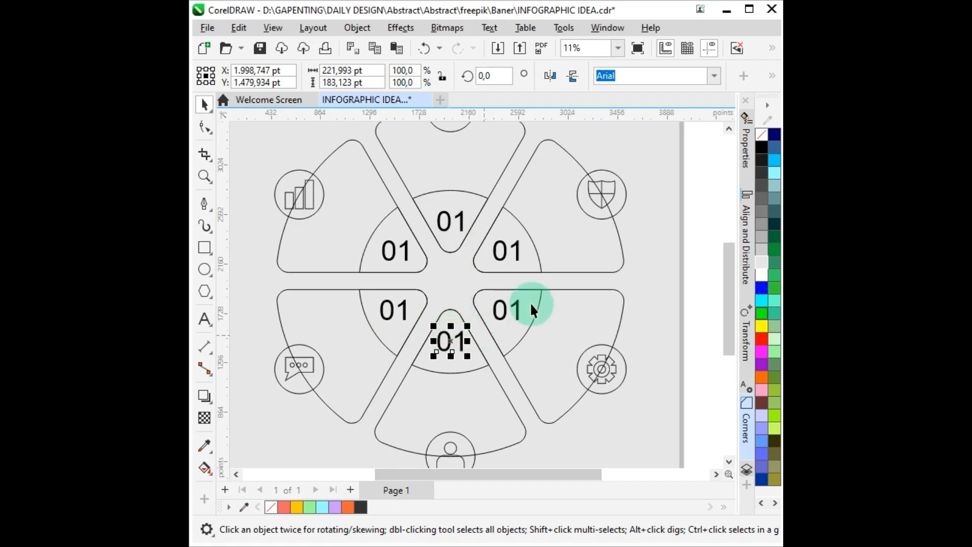
- Renumber the five copied labels counterclockwise from the upper-left wedge as 02, 03, 04, 05 and 06
click(409, 258)
click(414, 254)
click(412, 251)
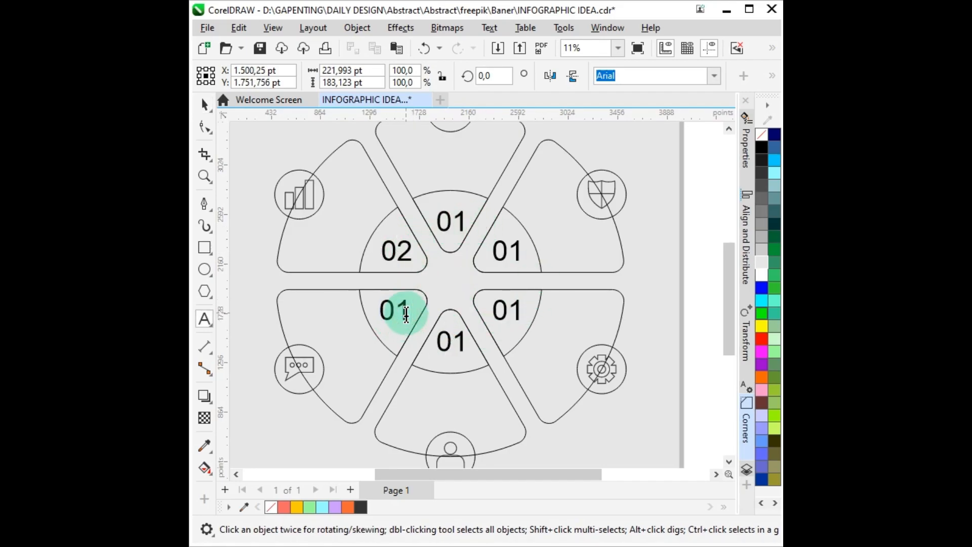
click(463, 343)
text(4)
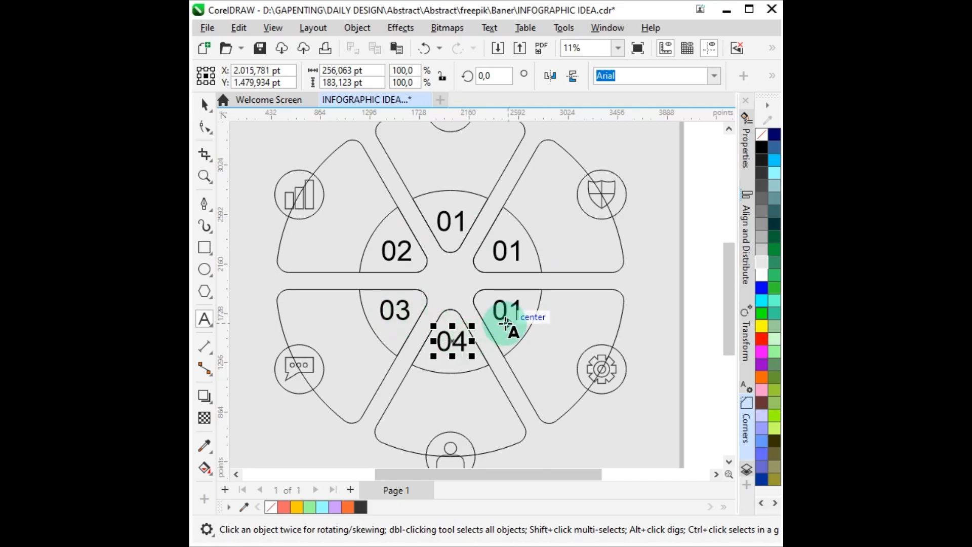
click(523, 307)
text(5)
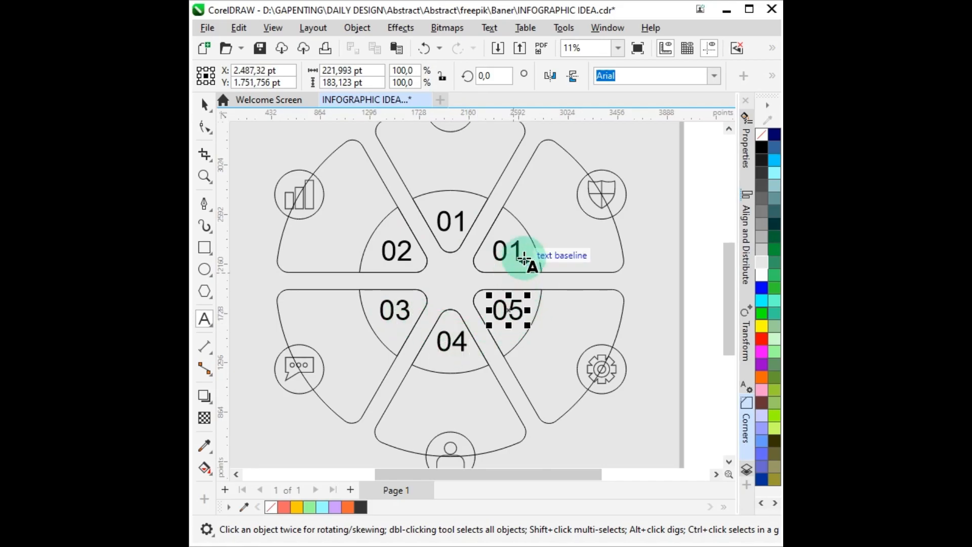
click(204, 104)
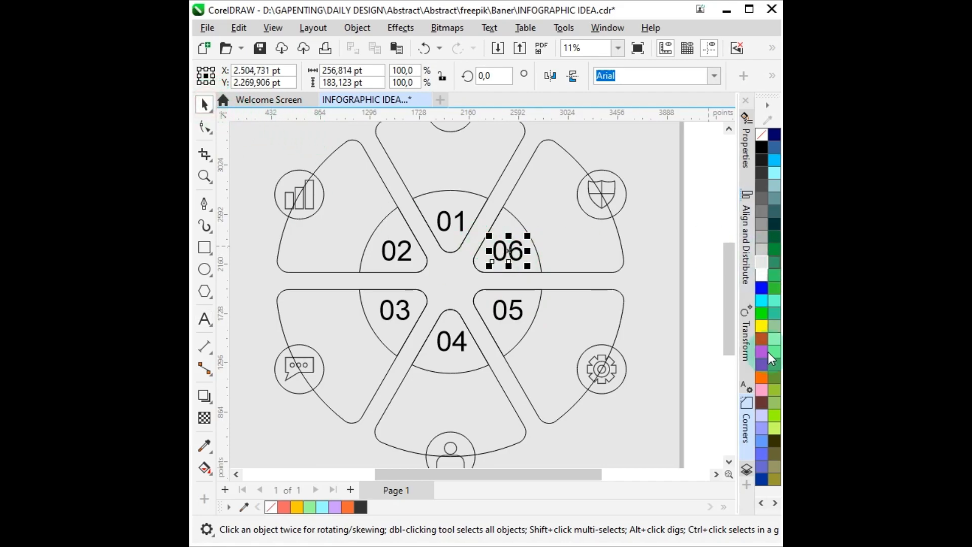
- Convert the six number labels to curves and fill them white
click(747, 424)
click(746, 474)
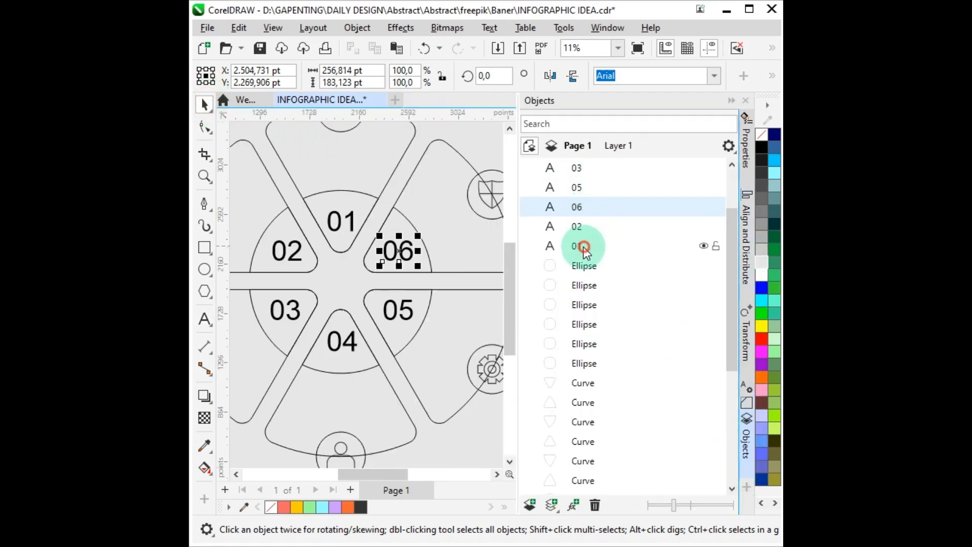
click(584, 247)
shift+click(593, 207)
key(ctrl+q)
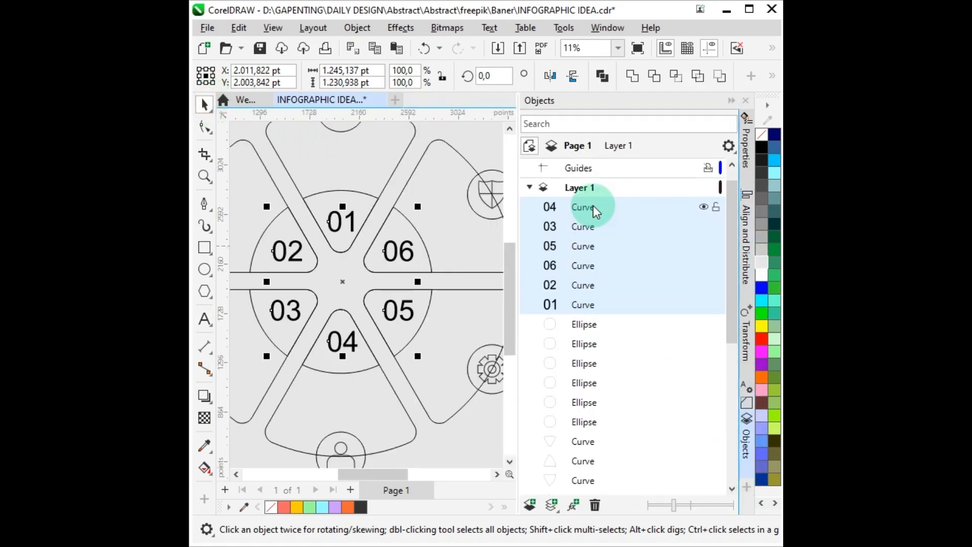
click(762, 275)
click(745, 101)
- Fill the inner segments of wedges 01, 02 and 03 with coral, amber and light green from the document palette
click(431, 208)
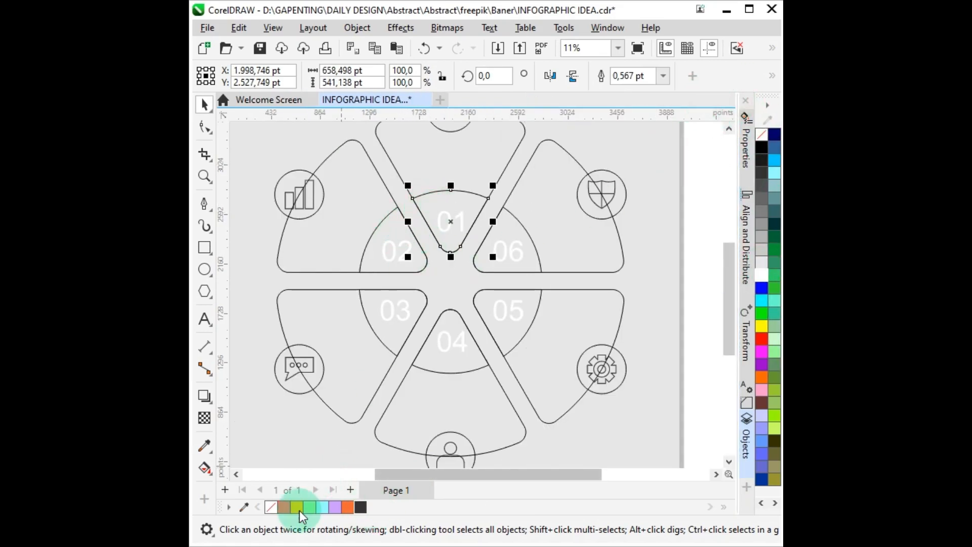
click(284, 507)
click(377, 255)
click(297, 507)
click(395, 337)
click(309, 506)
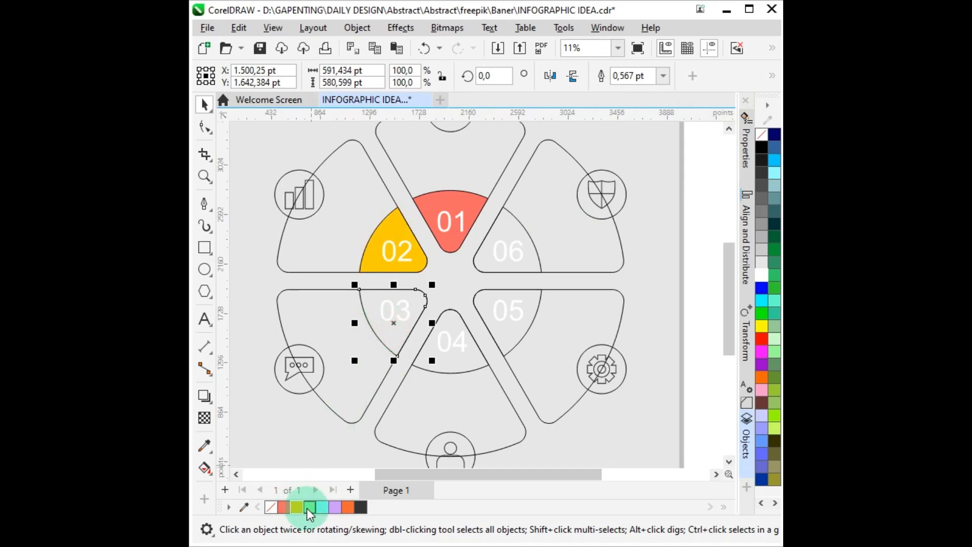
- Fill the inner segments of wedges 04, 05 and 06 with light cyan, lavender and orange
click(448, 364)
click(322, 507)
click(510, 337)
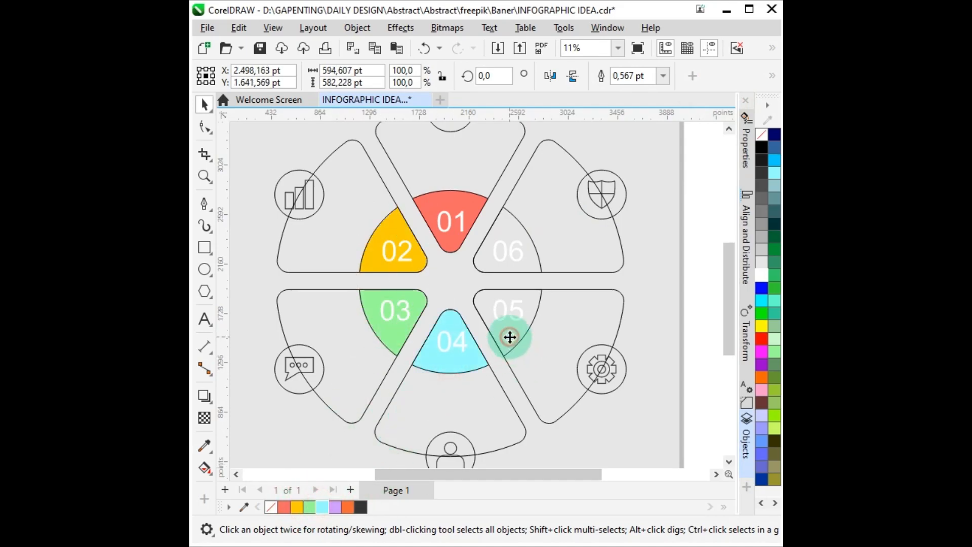
click(334, 507)
click(509, 252)
click(347, 507)
click(591, 276)
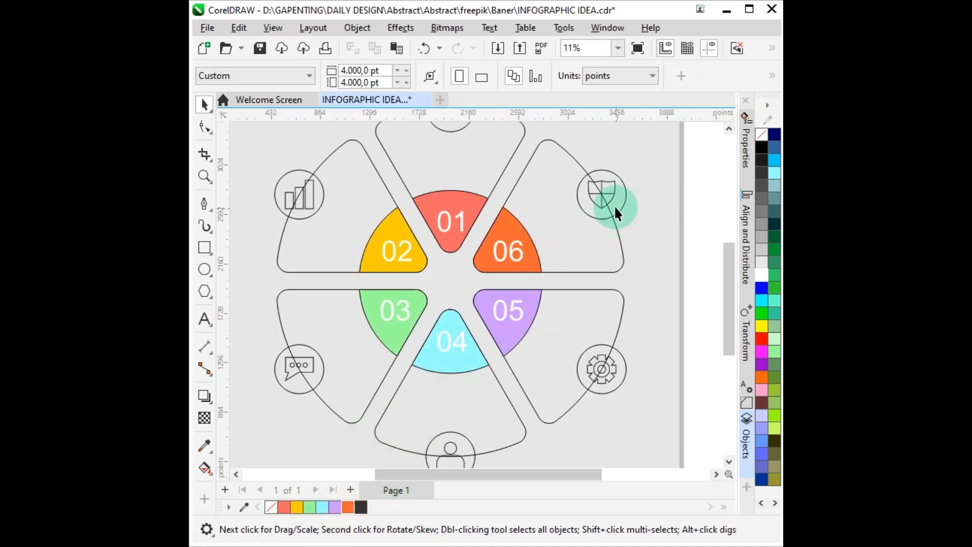
- Move the six icon curves to the top of Layer 1's stacking order and group them
click(610, 199)
shift+click(602, 368)
click(744, 442)
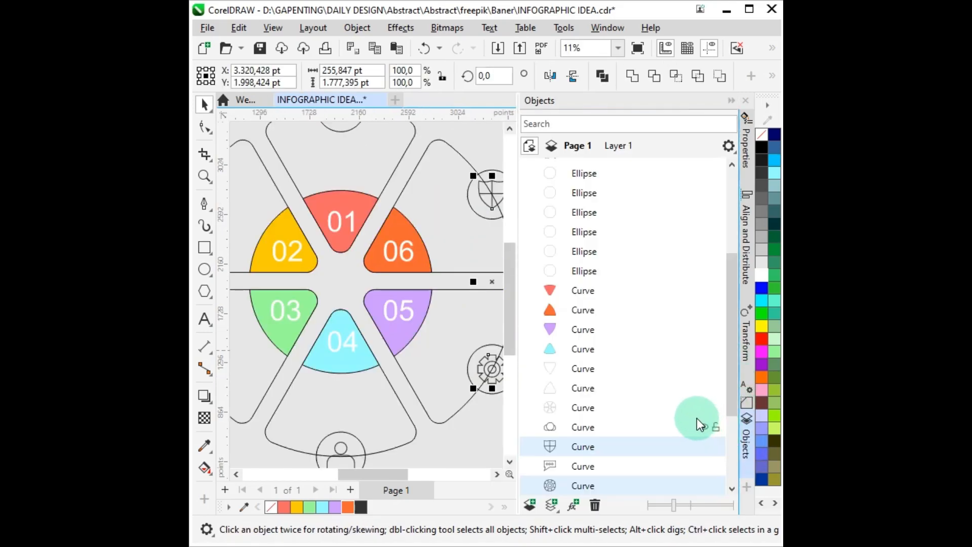
click(589, 433)
scroll(590, 436, down, 2)
shift+click(588, 447)
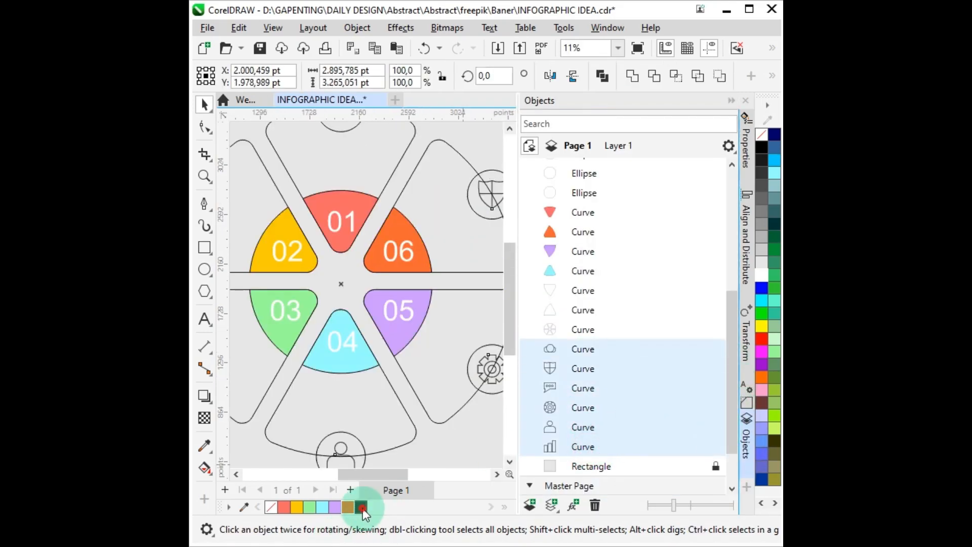
scroll(574, 394, up, 1)
drag(574, 394, 599, 214)
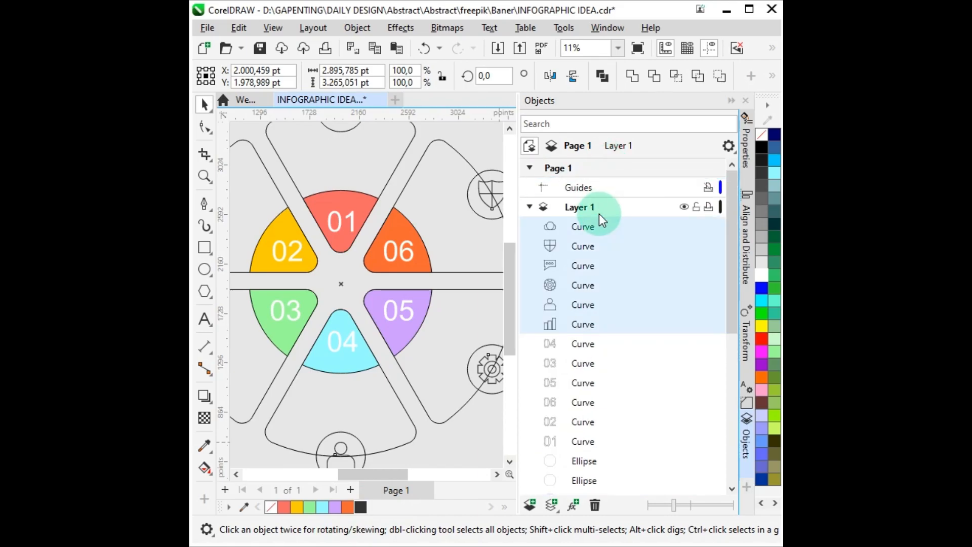
key(ctrl+g)
- Group the six number curves, 01 through 06, into one object
click(580, 248)
shift+click(582, 350)
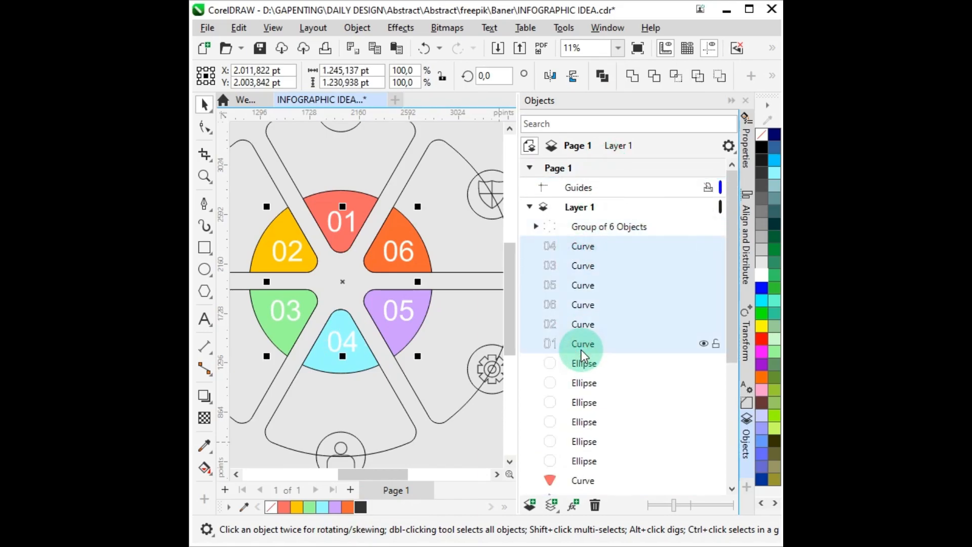
key(ctrl+g)
scroll(585, 379, down, 2)
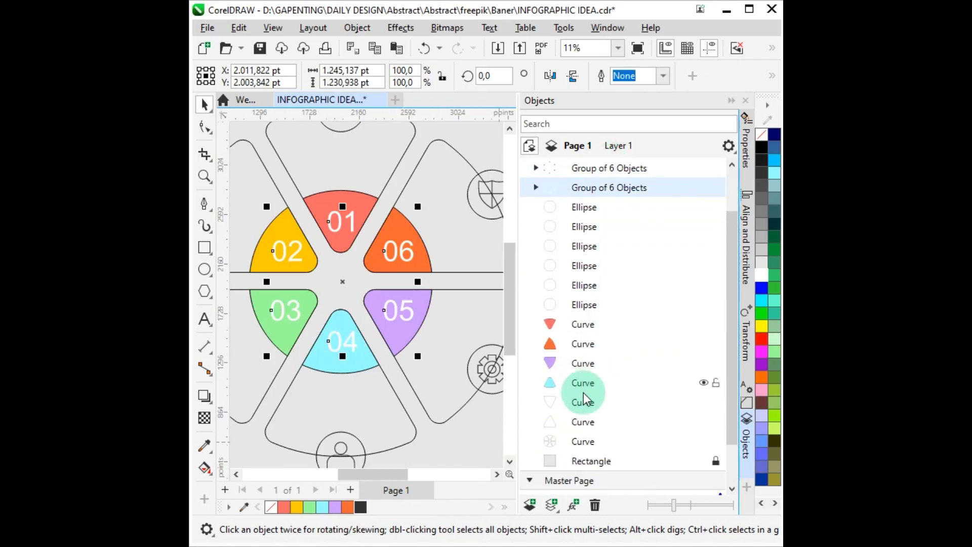
click(728, 97)
- Fill the six icon circles with the same colours as the inner segments of their wedges
scroll(524, 246, down, 1)
click(476, 141)
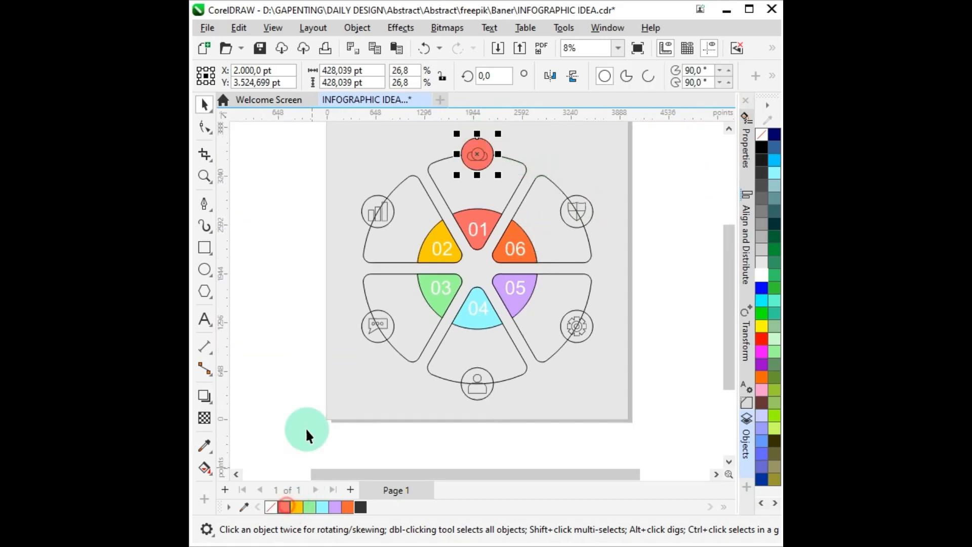
click(370, 203)
click(310, 506)
click(474, 390)
click(322, 507)
click(585, 339)
click(351, 507)
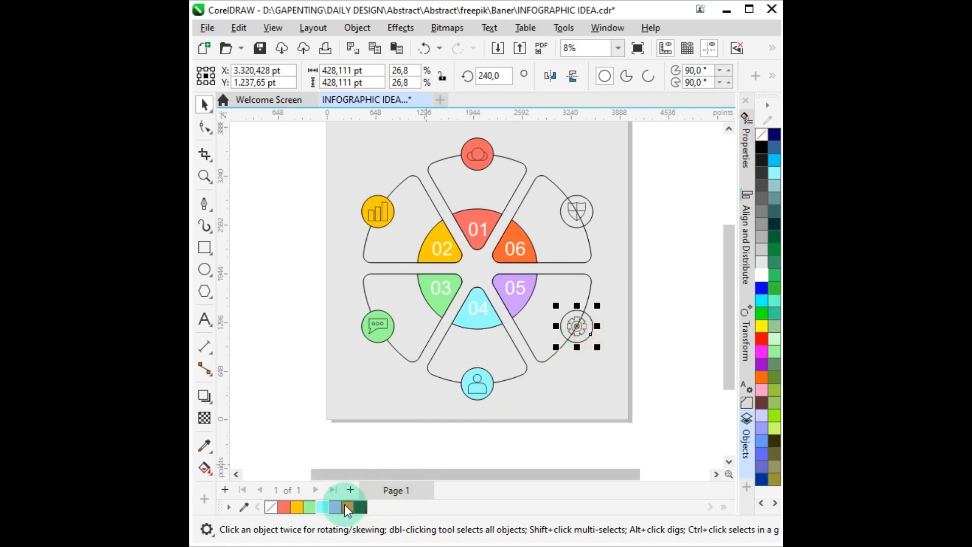
- Fill the six outer wedges white
click(560, 318)
click(762, 275)
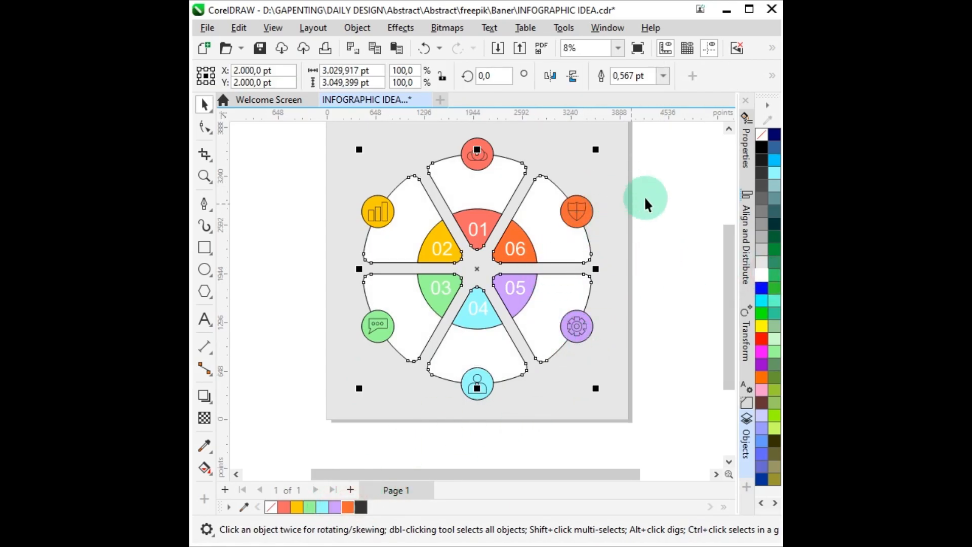
click(675, 197)
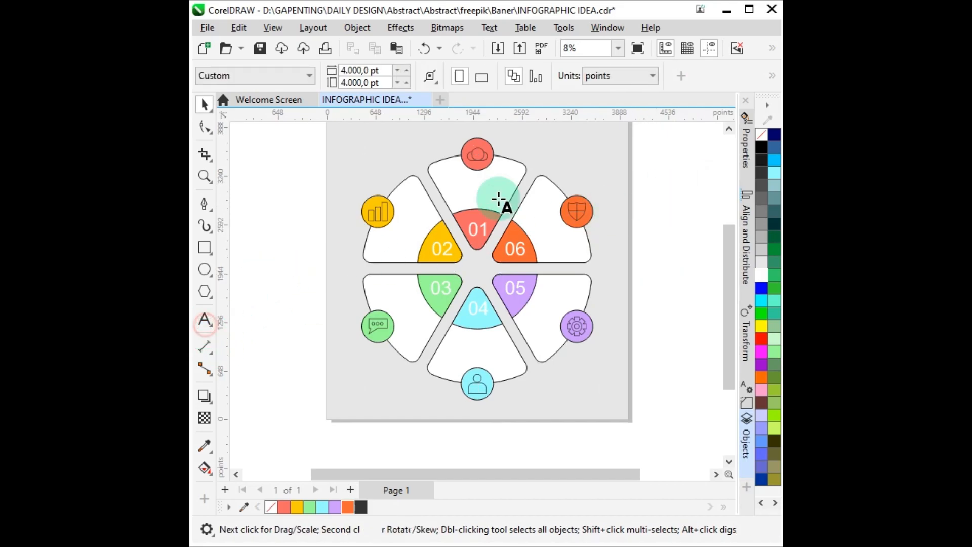
- Add the title LOREM IPSUM to the top wedge in Futura Hv BT and enlarge it to about 411 pt wide
scroll(473, 225, up, 2)
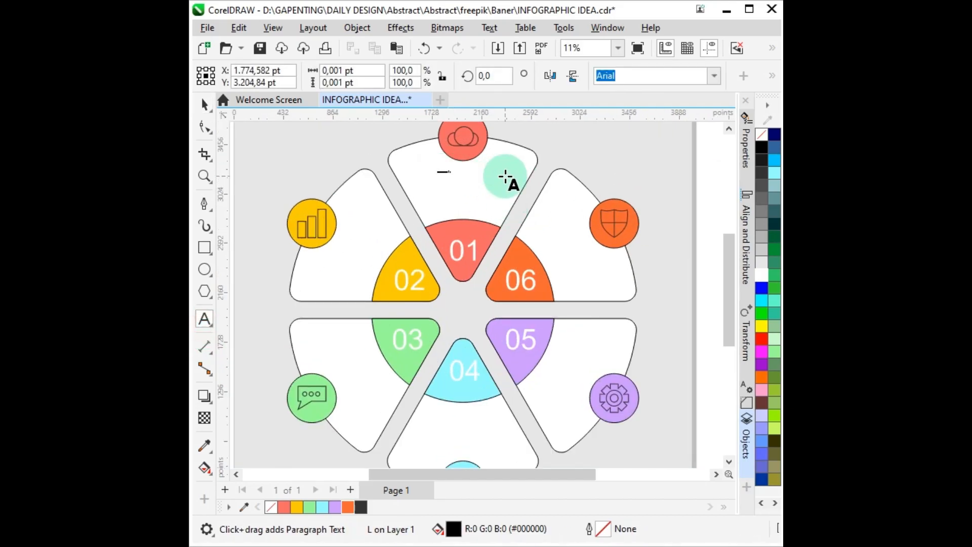
click(204, 104)
click(689, 76)
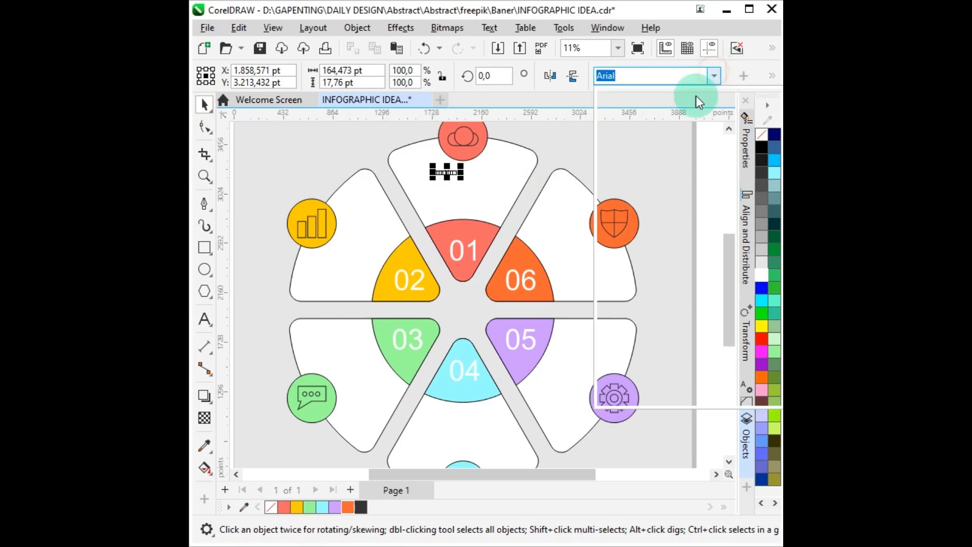
click(670, 127)
scroll(455, 183, up, 2)
drag(463, 174, 492, 189)
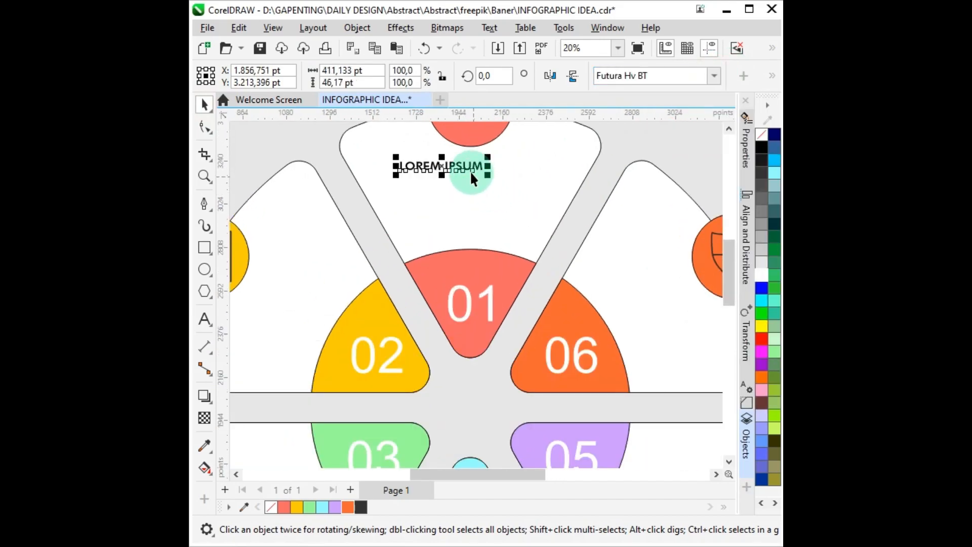
- Centre the title LOREM IPSUM horizontally in the top wedge
click(572, 194)
scroll(573, 197, down, 2)
scroll(445, 225, down, 1)
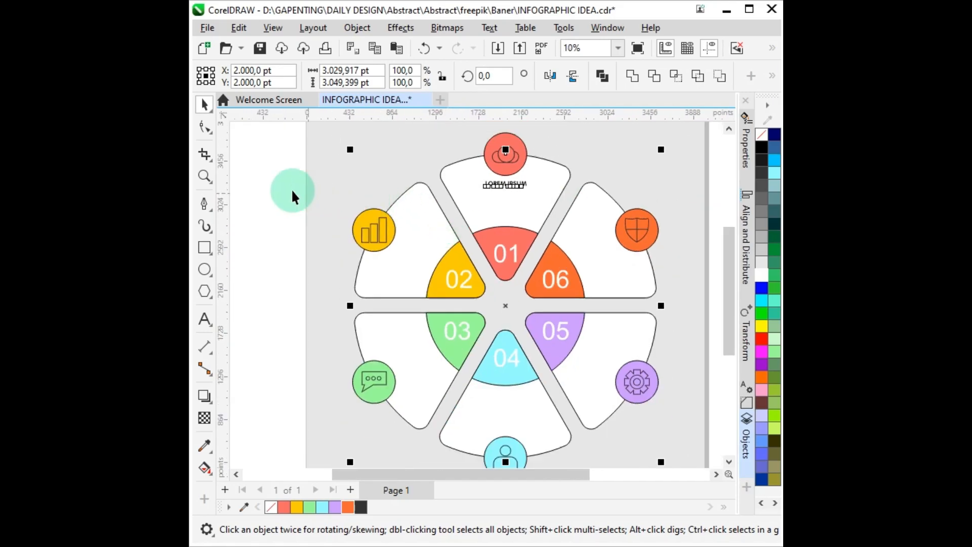
click(273, 184)
- Draw a rectangle about 521 by 223 pt below the title in the top wedge
click(204, 248)
scroll(554, 199, up, 3)
drag(443, 186, 522, 221)
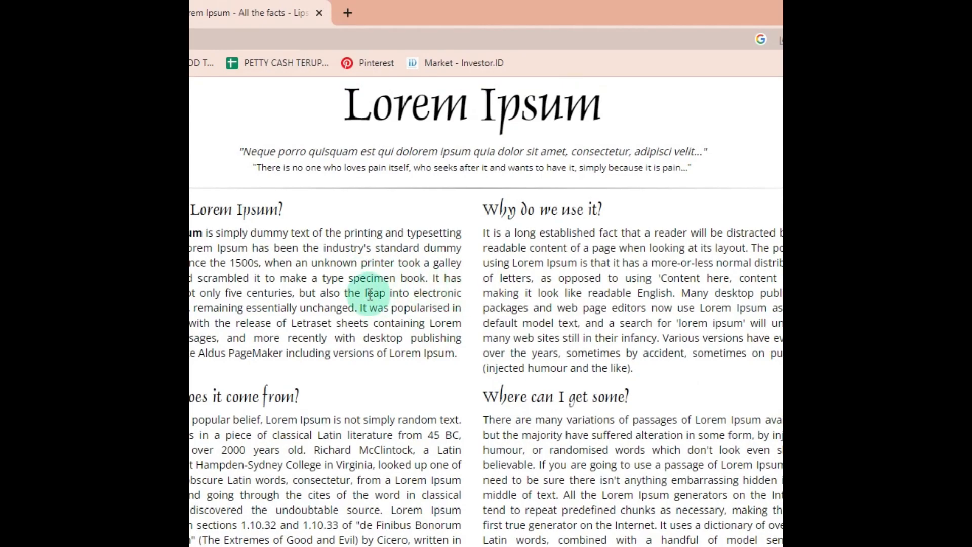
- Switch to the browser's Lorem Ipsum page and copy the opening passage through "type specimen book"
drag(249, 277, 428, 277)
drag(249, 277, 190, 232)
key(ctrl+c)
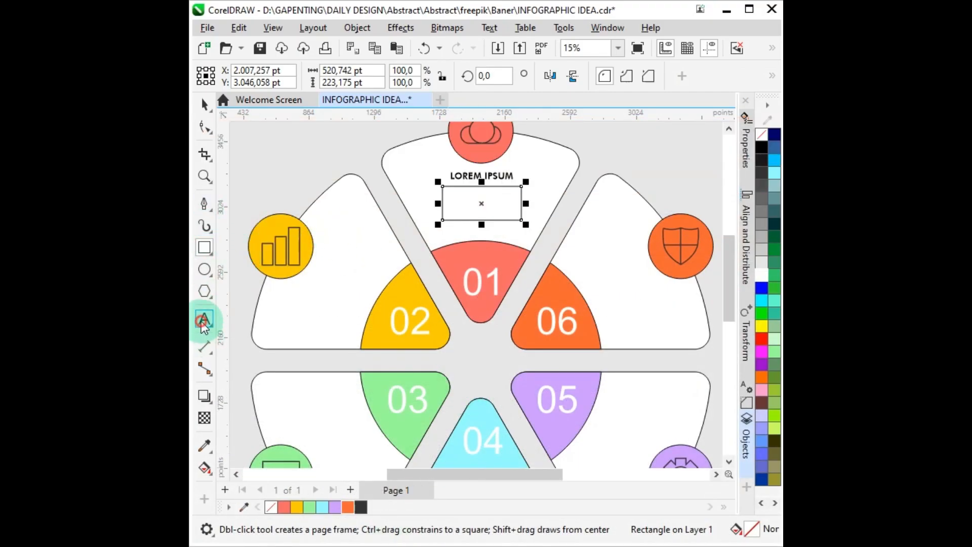
- Return to CorelDRAW and paste the copied passage as paragraph text inside the rectangle below the title
click(205, 319)
scroll(460, 147, up, 3)
click(459, 147)
scroll(467, 149, up, 2)
key(ctrl+v)
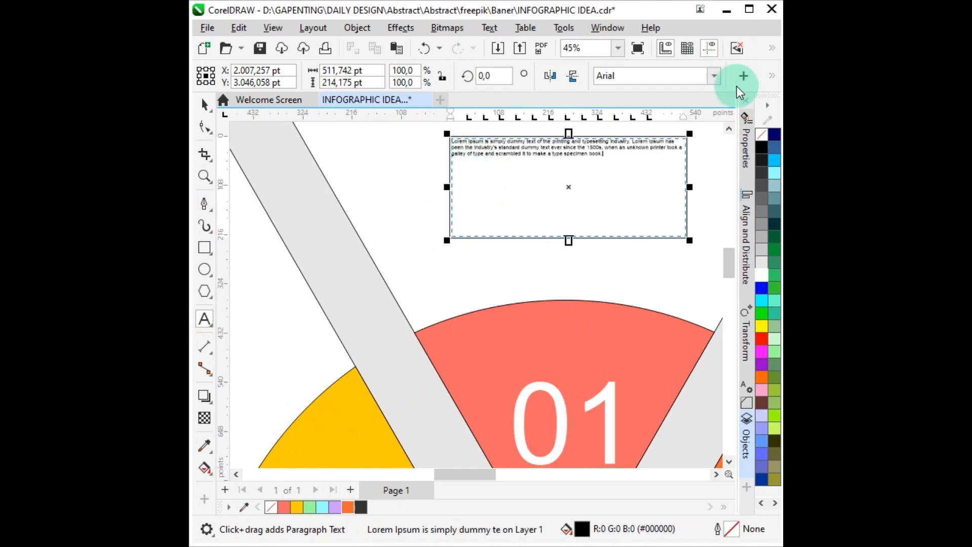
- Set the font size of the paragraph text in the rectangle to 24 pt
click(206, 104)
click(204, 320)
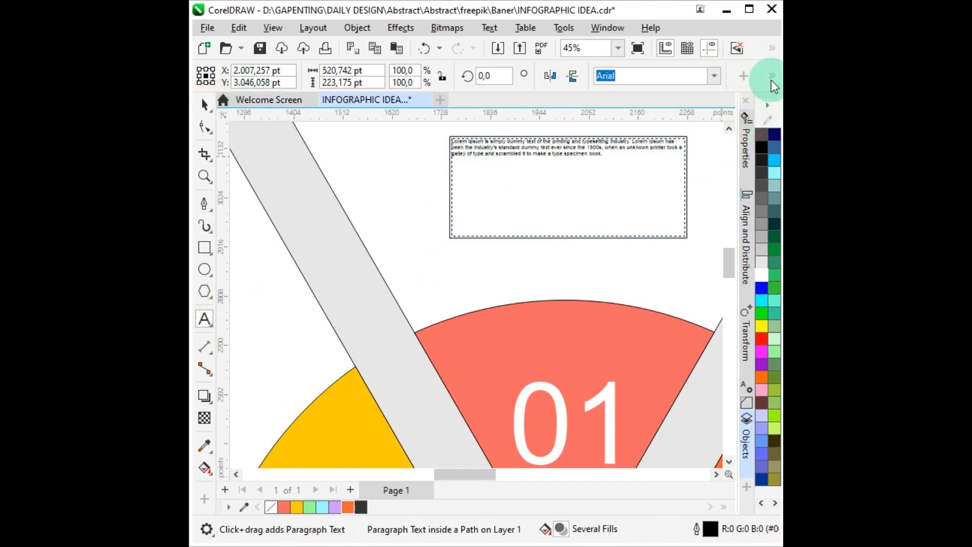
click(457, 134)
click(434, 105)
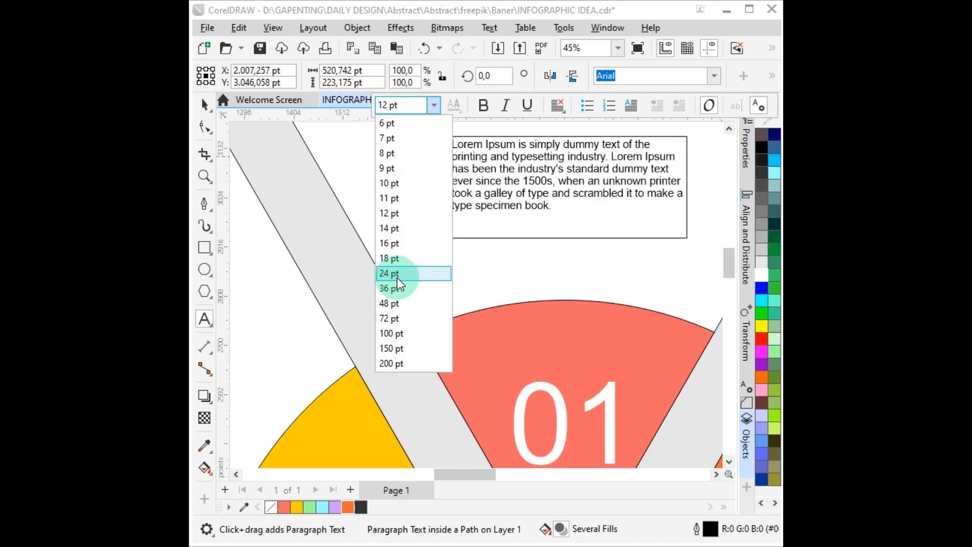
click(397, 277)
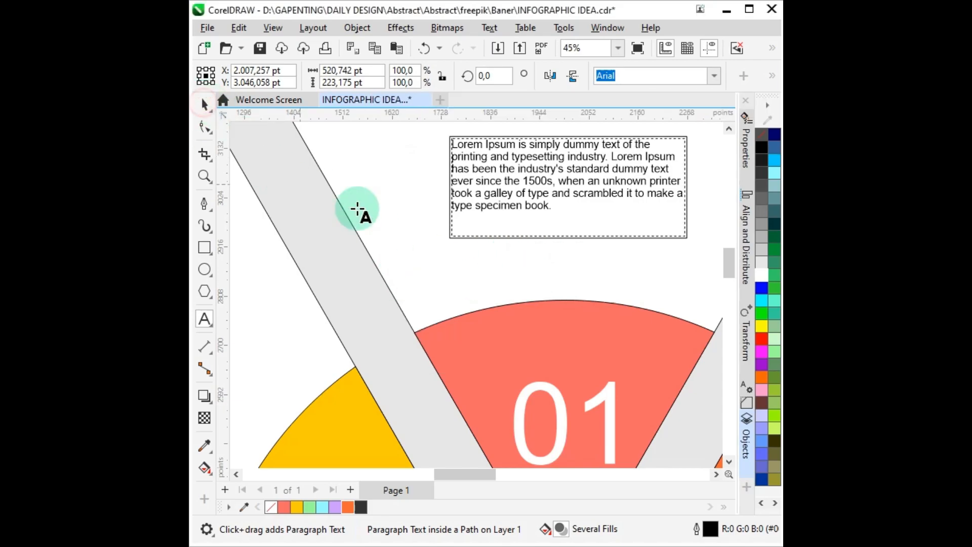
- Try a font size of 36 pt for the paragraph text in the rectangle
scroll(391, 278, down, 3)
scroll(538, 253, up, 1)
click(539, 254)
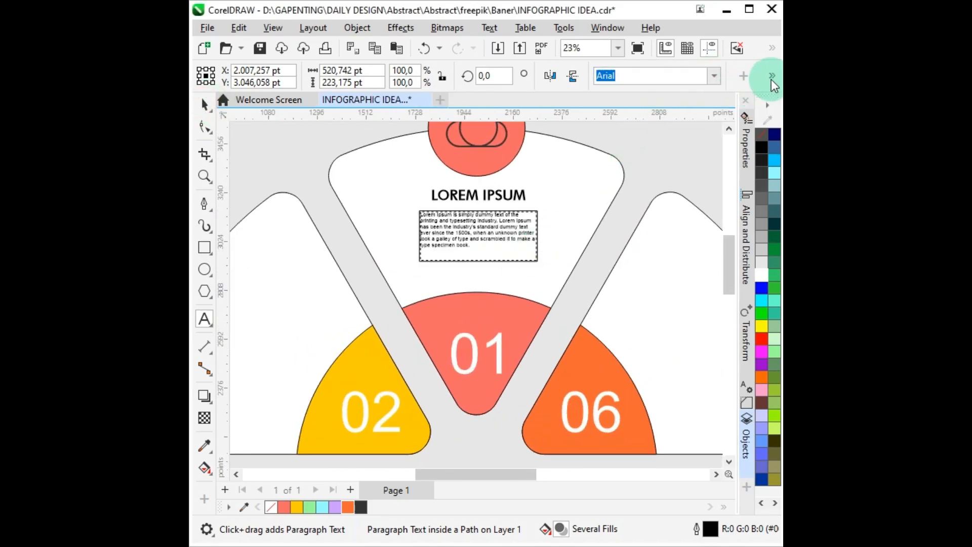
click(434, 105)
click(389, 289)
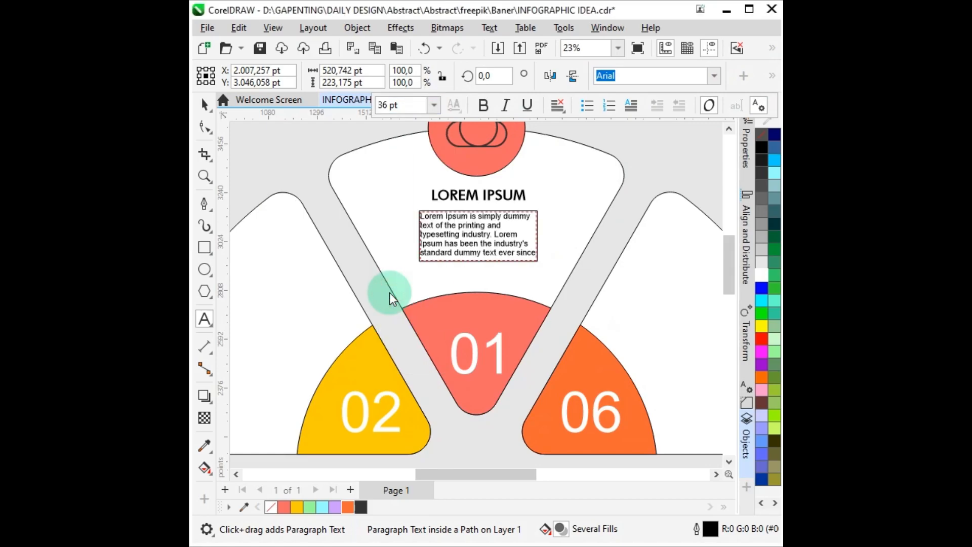
click(204, 103)
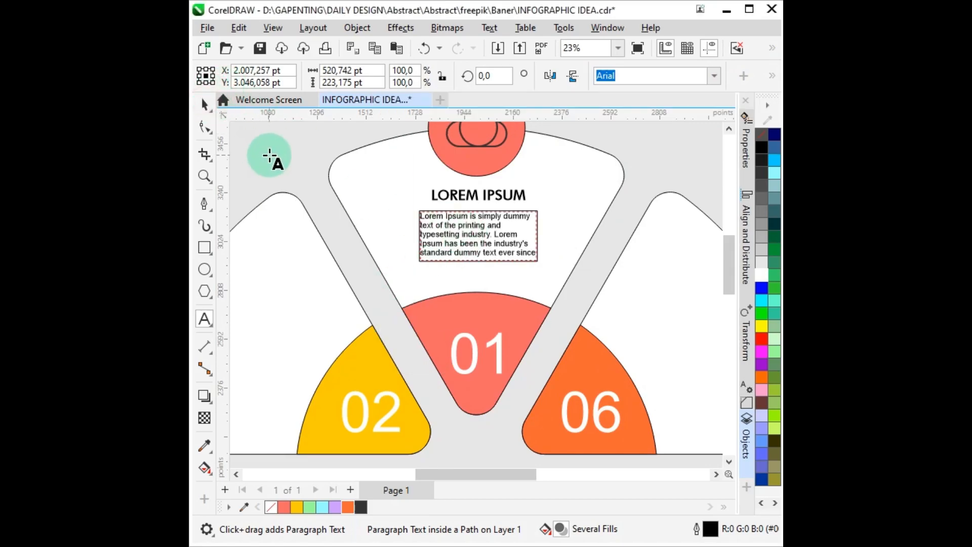
click(270, 157)
- Copy the top wedge's title and paragraph box into wedge 02, scaling the copy down to about 490 pt wide
click(204, 103)
click(501, 259)
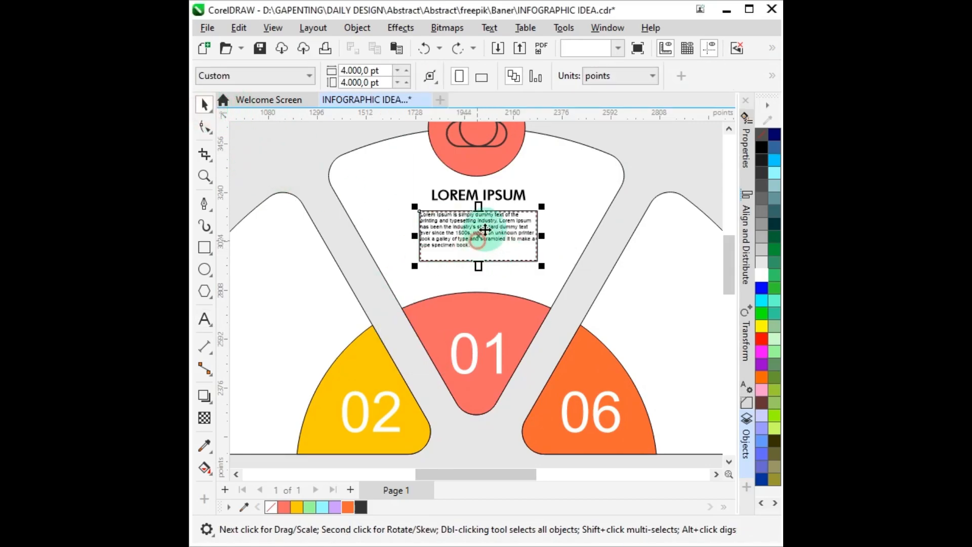
shift+click(495, 199)
scroll(495, 202, down, 2)
drag(486, 219, 400, 295)
scroll(373, 297, up, 2)
scroll(402, 296, up, 2)
scroll(400, 295, down, 2)
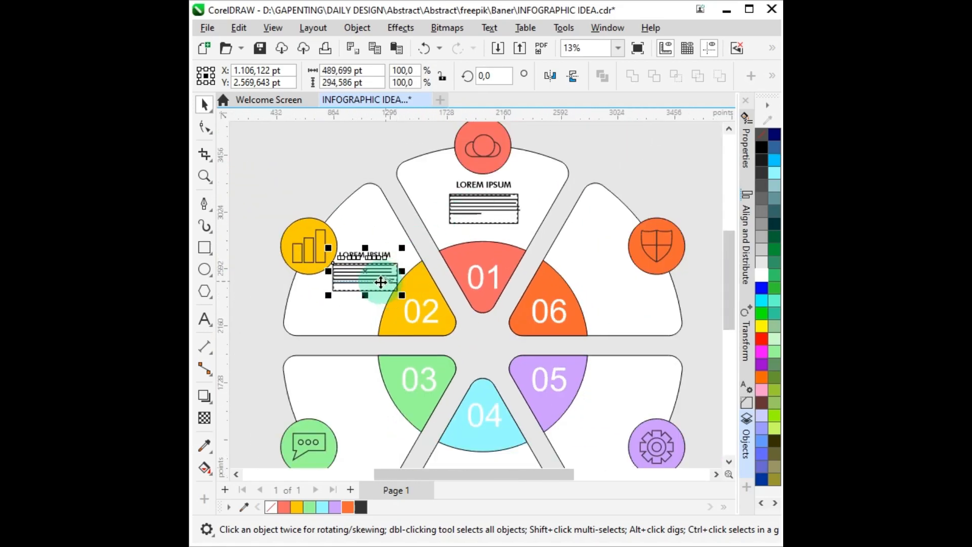
- Place copies of the title and paragraph box in wedges 06 and 05
drag(387, 280, 469, 372)
scroll(600, 275, down, 1)
right_click(601, 359)
key(ctrl+z)
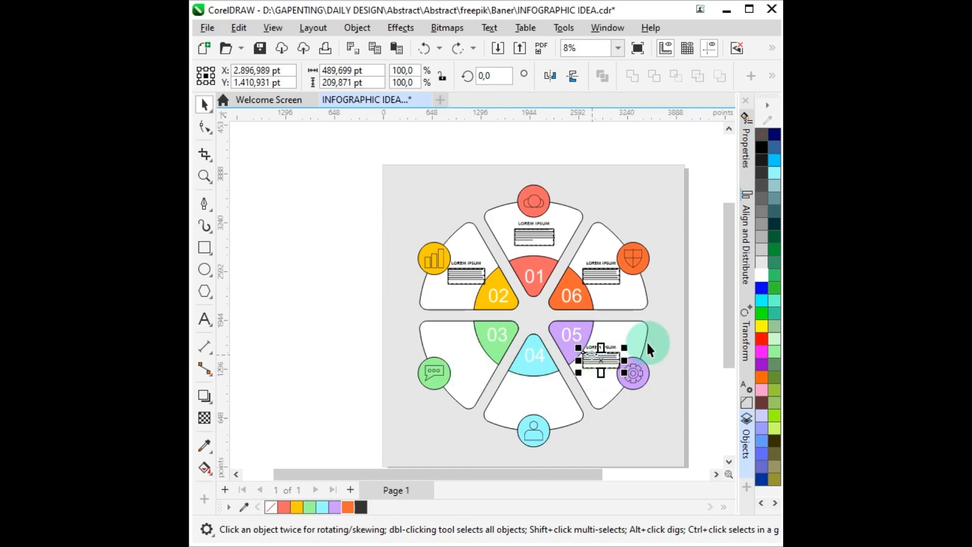